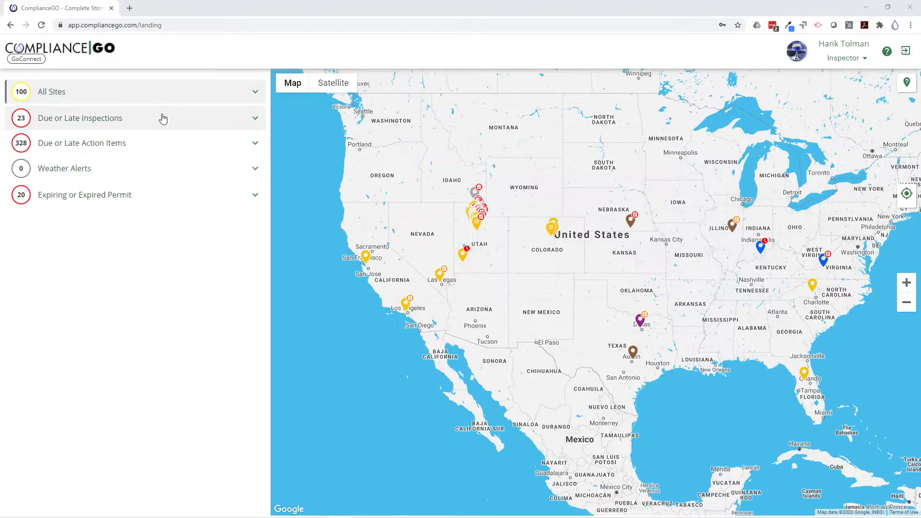
# Check the All Sites list, filter to due or late inspections, and open Mountain High Construction's Hanover Building site.
pyautogui.click(156, 101)
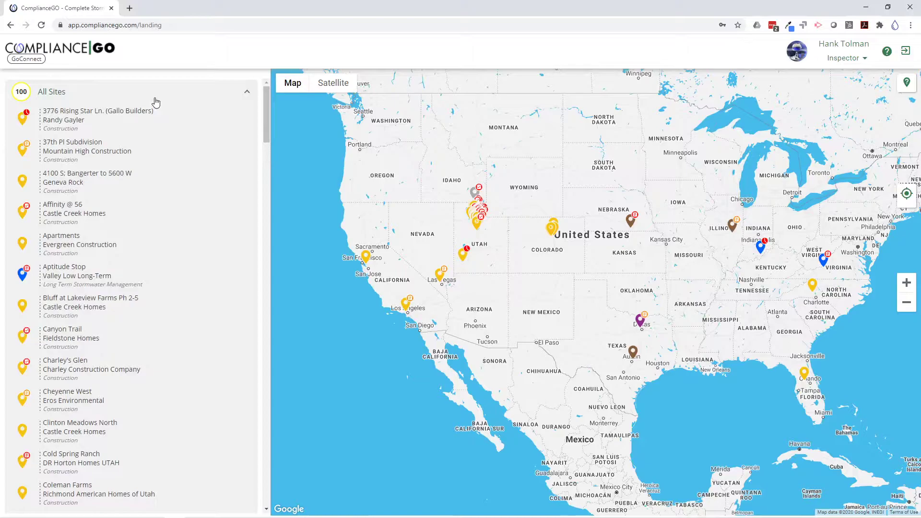
pyautogui.click(156, 100)
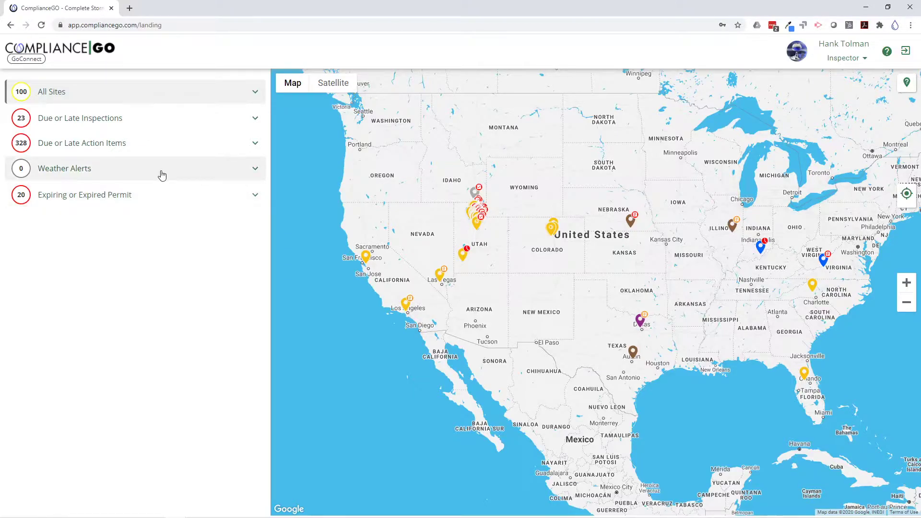
pyautogui.click(149, 120)
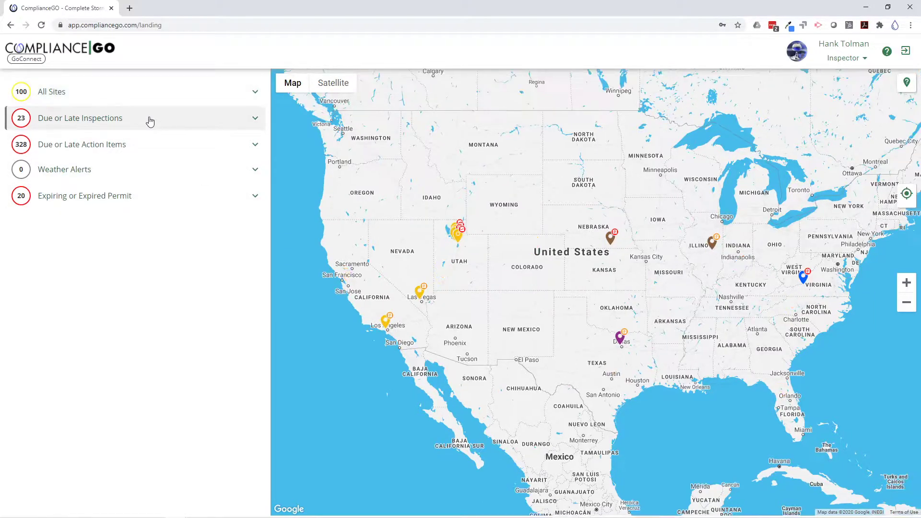
pyautogui.click(199, 121)
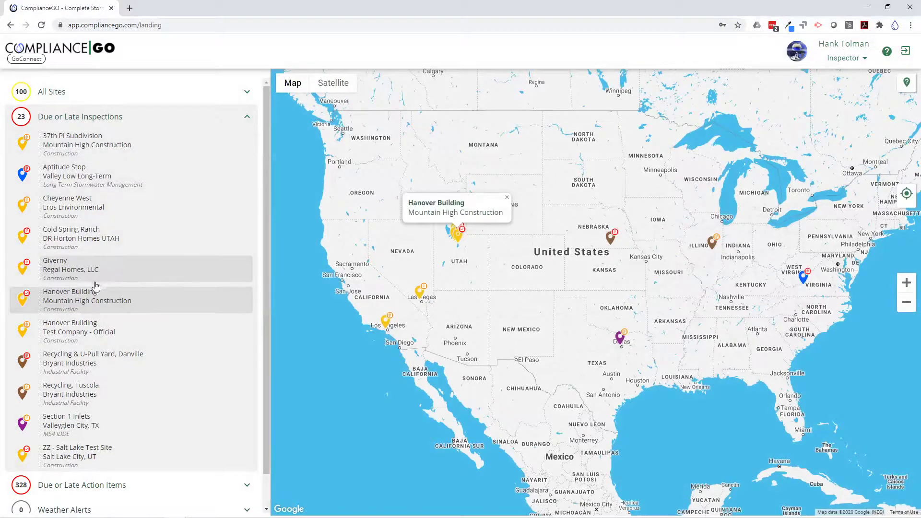
pyautogui.click(66, 297)
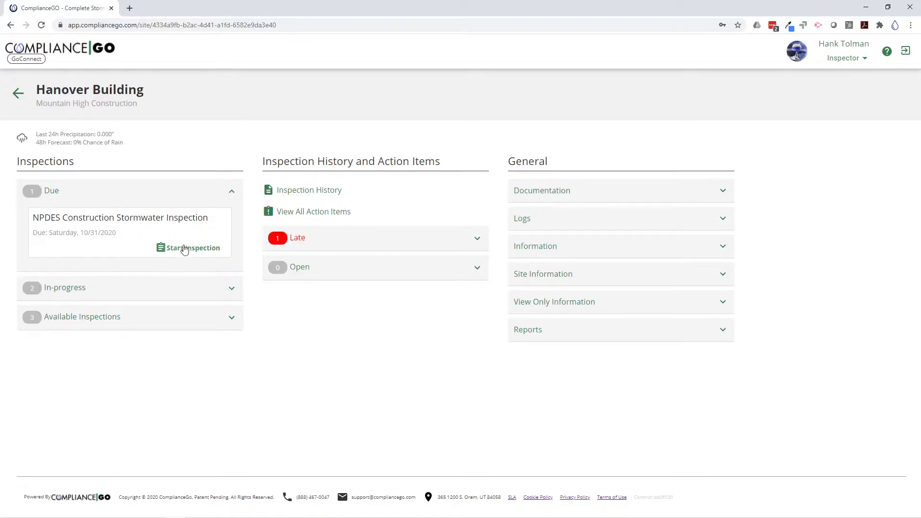
# Review the site's in-progress inspections and its available inspections, collapsing each list again.
pyautogui.click(200, 290)
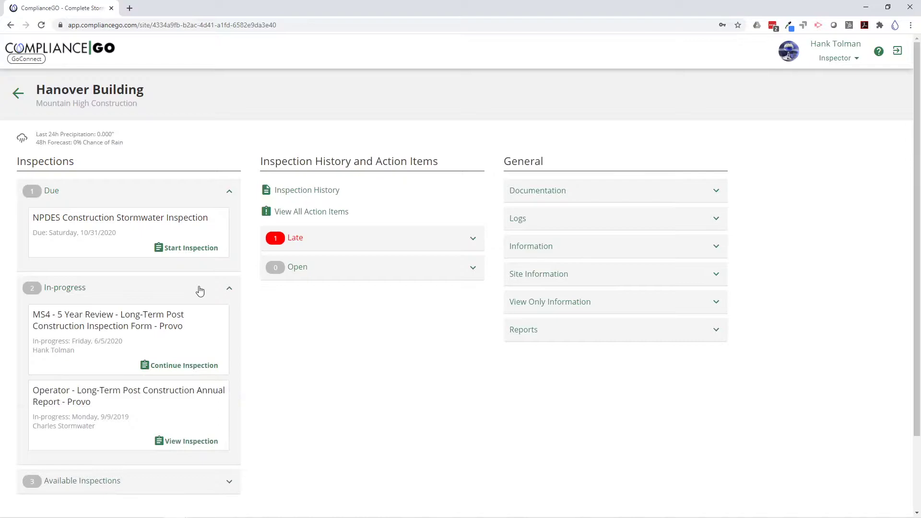
pyautogui.click(200, 290)
pyautogui.click(140, 319)
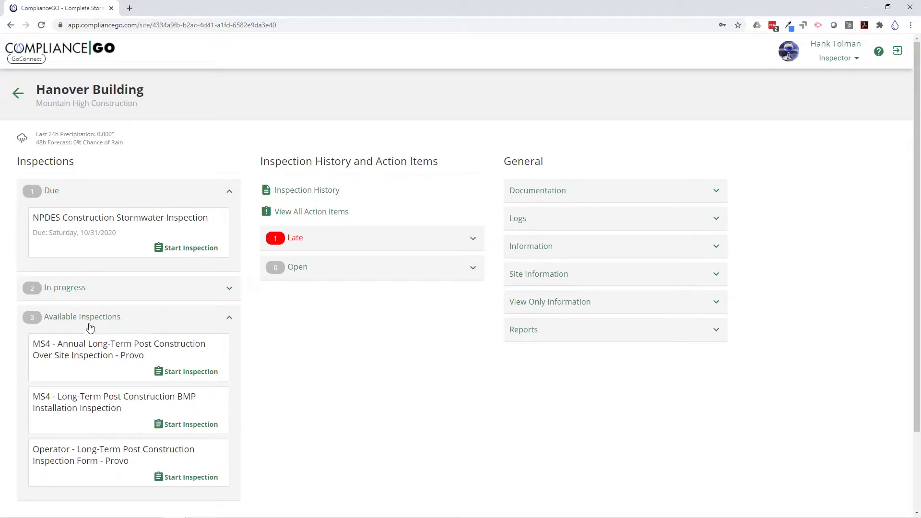
pyautogui.click(135, 316)
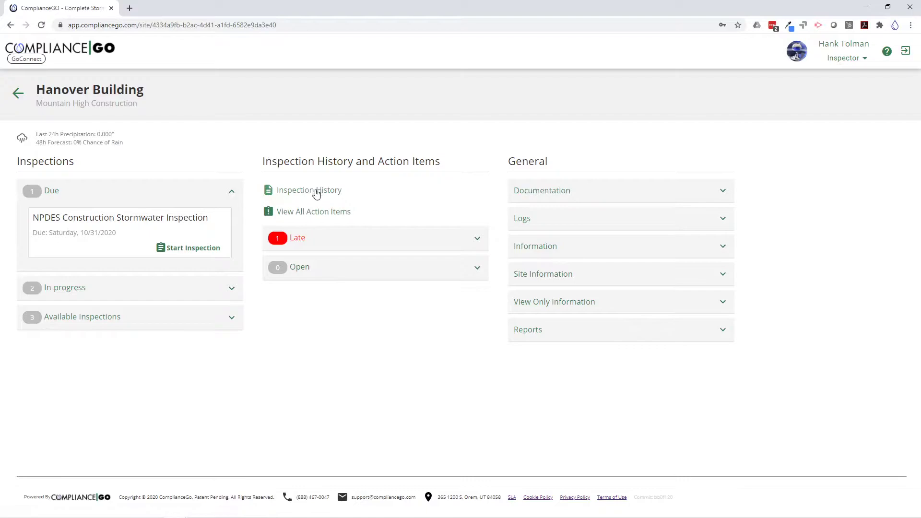
# Review the site's inspection history, checking the report and send options of the 2020-09-15 inspection without sending it, and return to the site page.
pyautogui.click(315, 190)
pyautogui.scroll(-5, 79, 229)
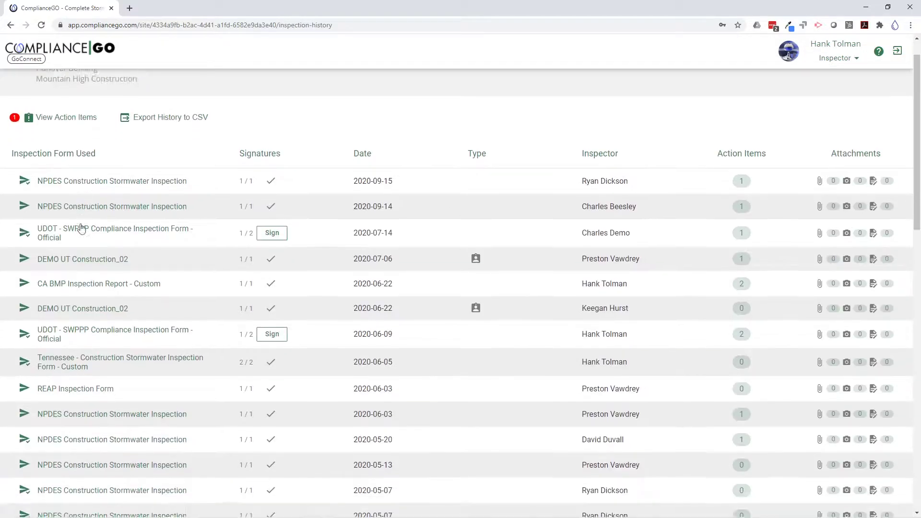
pyautogui.scroll(5, 81, 231)
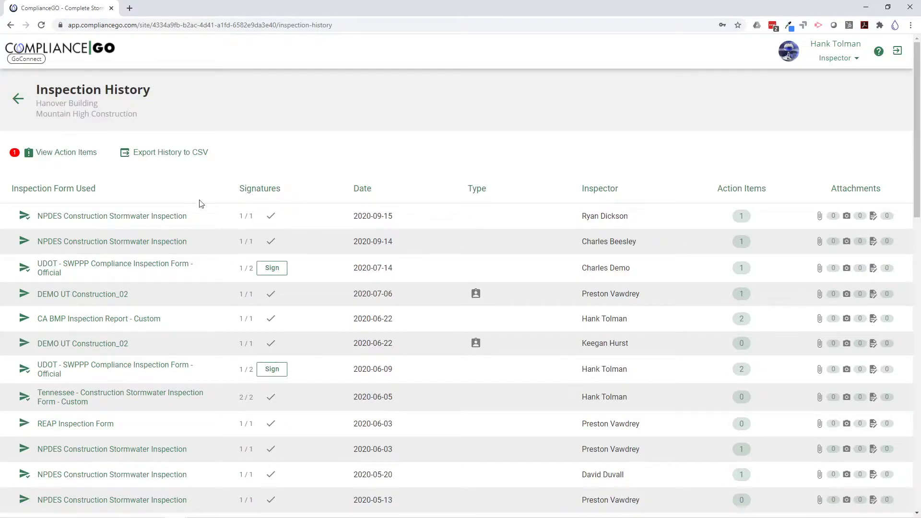
pyautogui.click(104, 218)
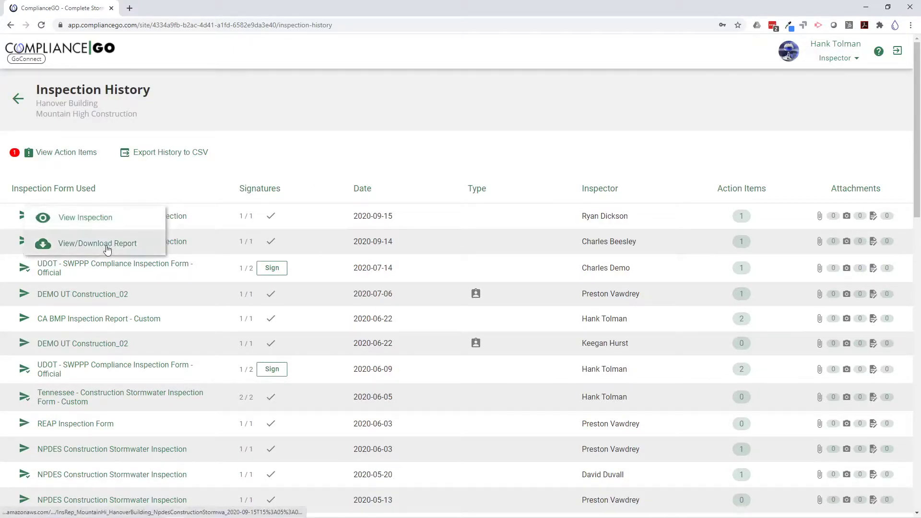
pyautogui.click(202, 210)
pyautogui.click(24, 216)
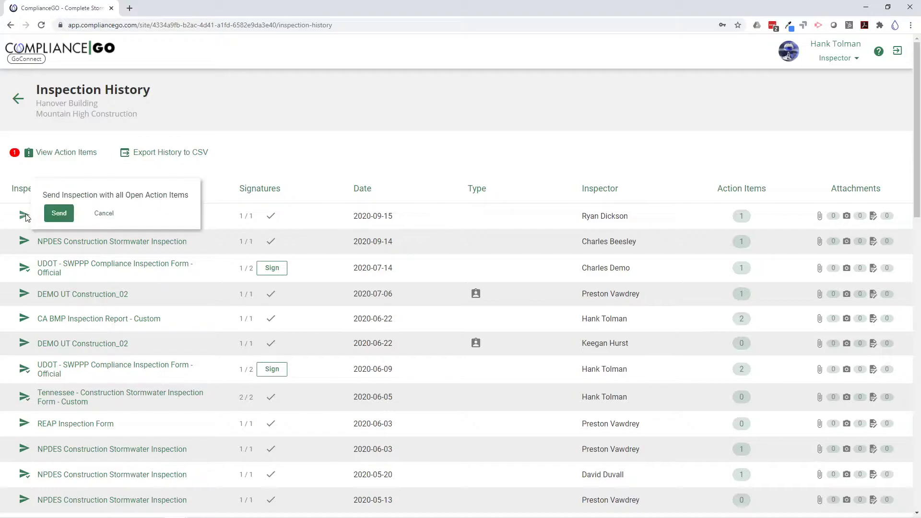
pyautogui.click(250, 167)
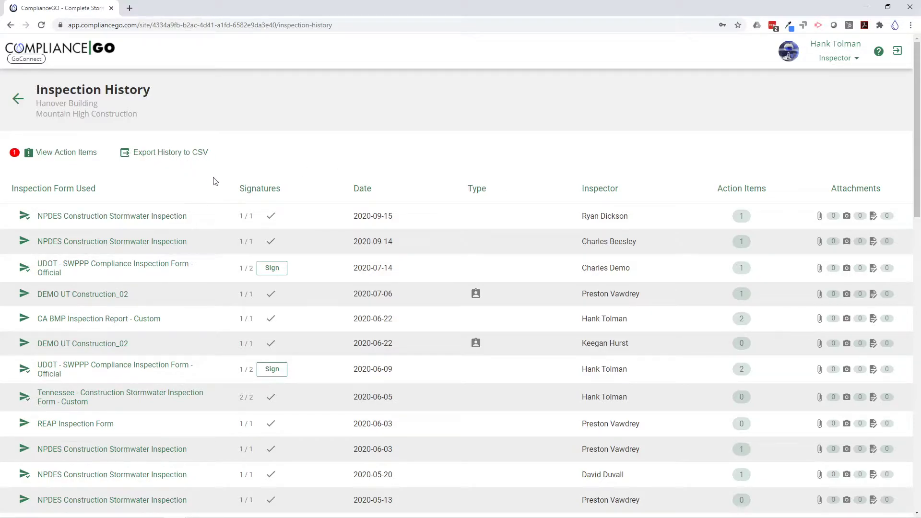
pyautogui.click(19, 101)
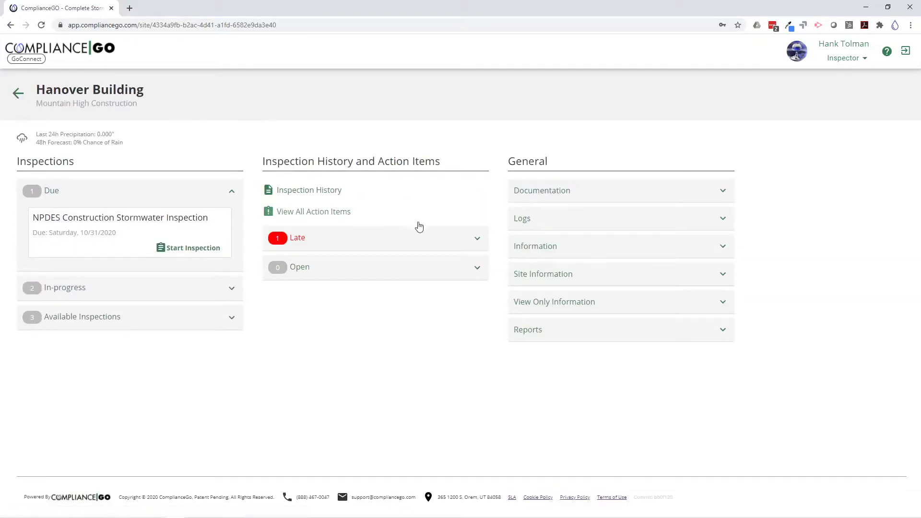
# View all action items for the site and look through the late and closed ones.
pyautogui.click(303, 213)
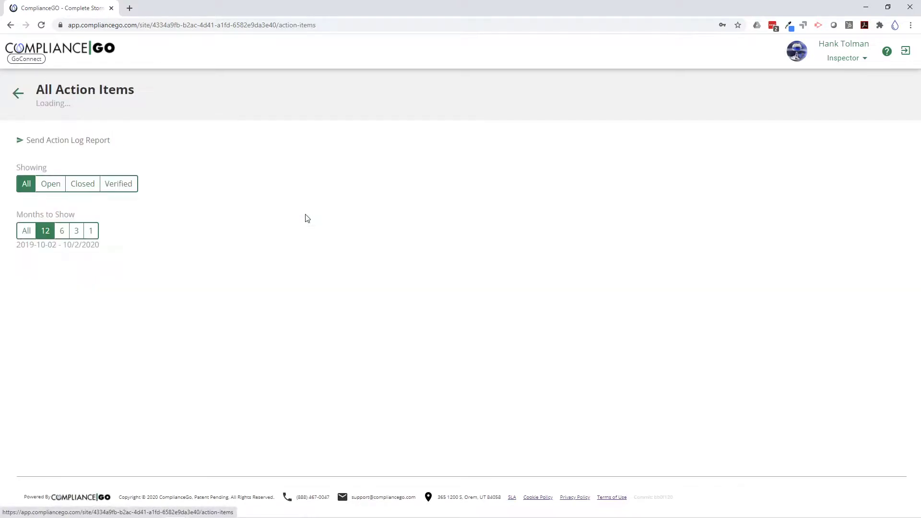
pyautogui.scroll(-5, 293, 290)
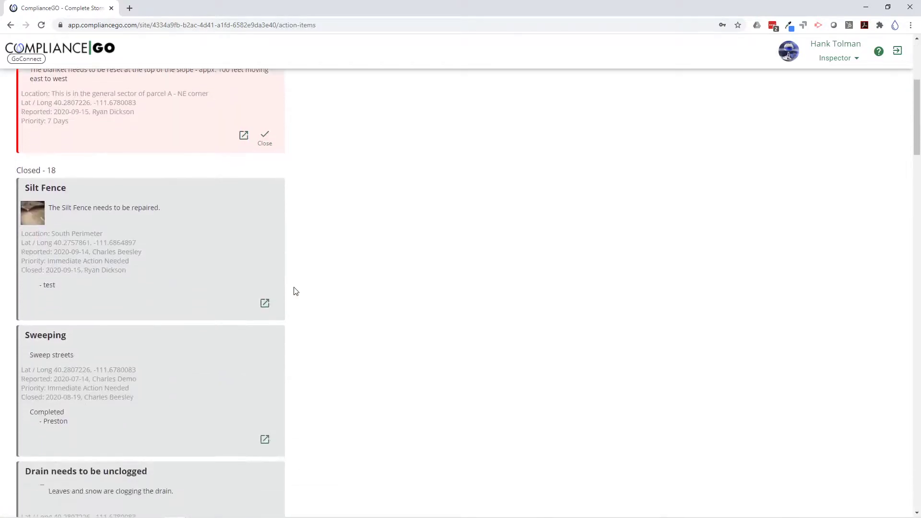
pyautogui.scroll(5, 294, 290)
pyautogui.scroll(-3, 393, 304)
pyautogui.scroll(2, 371, 281)
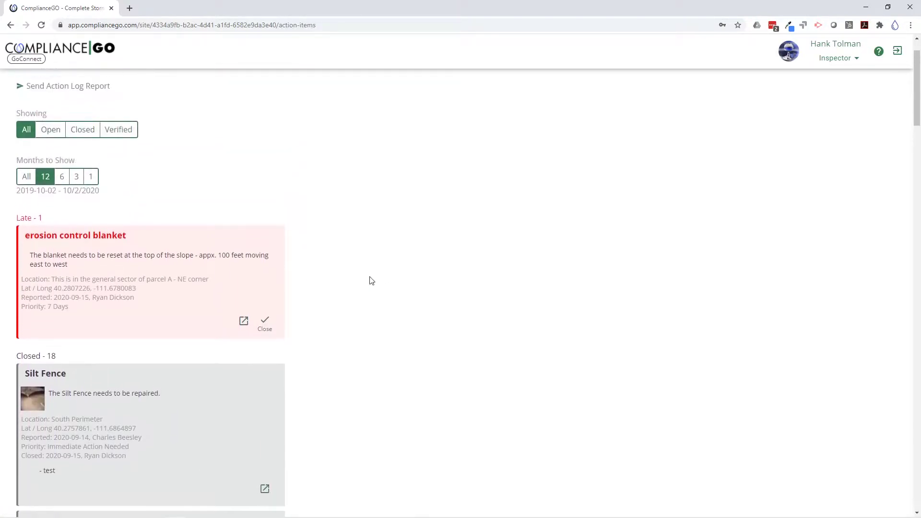
pyautogui.scroll(1, 372, 281)
# Start closing the late erosion control blanket action item and open its details.
pyautogui.click(265, 377)
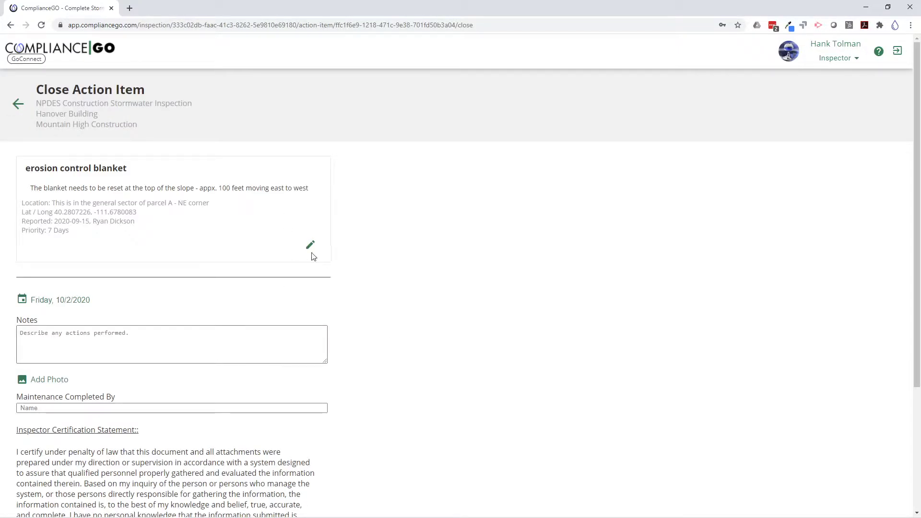
pyautogui.scroll(-1, 192, 333)
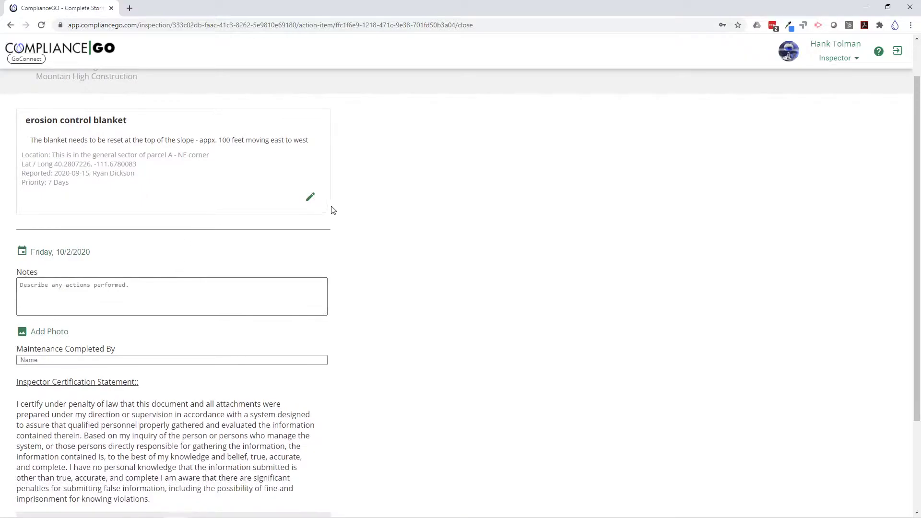
pyautogui.click(310, 197)
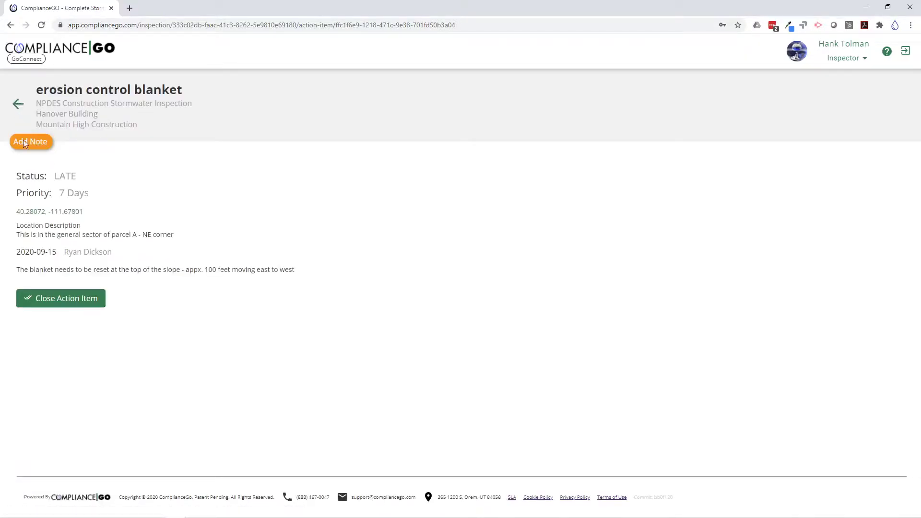
# Close the erosion control blanket action item with the note "This is complete" and the name of the person who completed the maintenance.
pyautogui.click(58, 302)
pyautogui.scroll(-1, 115, 264)
pyautogui.click(104, 288)
pyautogui.write('This is complete')
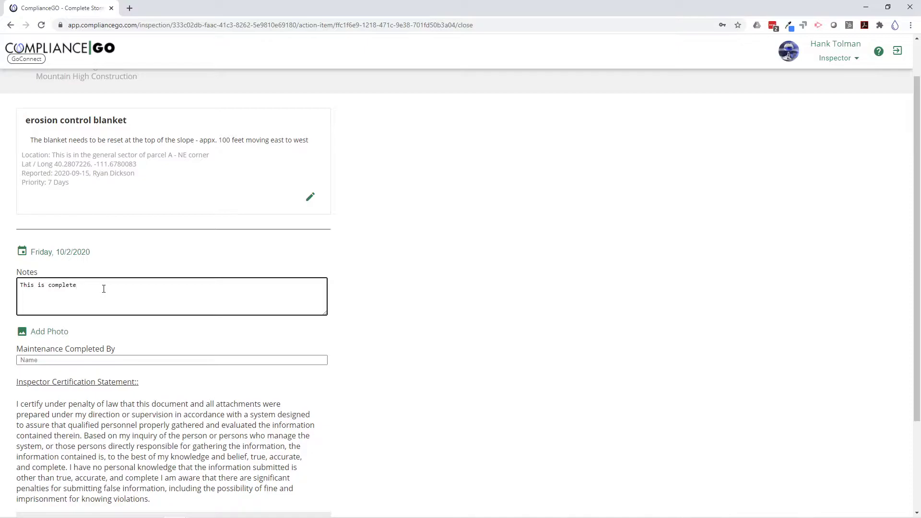
pyautogui.click(56, 359)
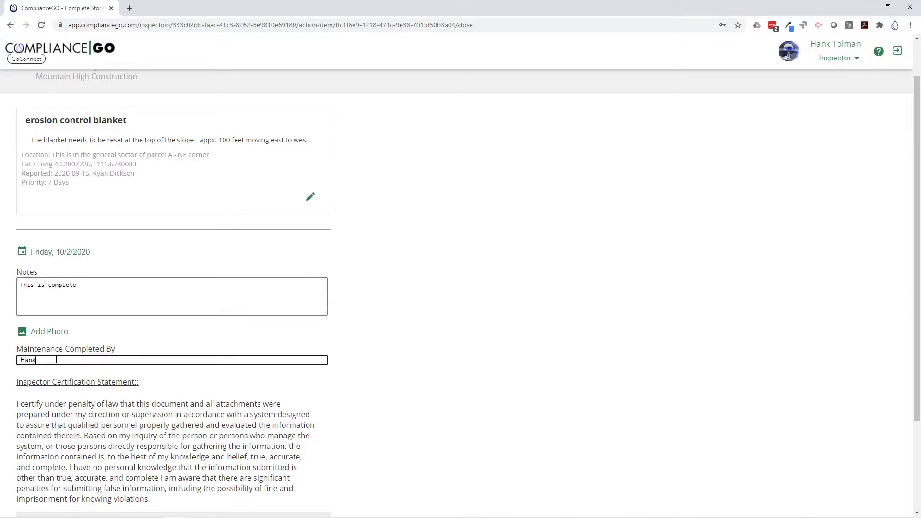
pyautogui.scroll(-3, 48, 408)
pyautogui.click(43, 448)
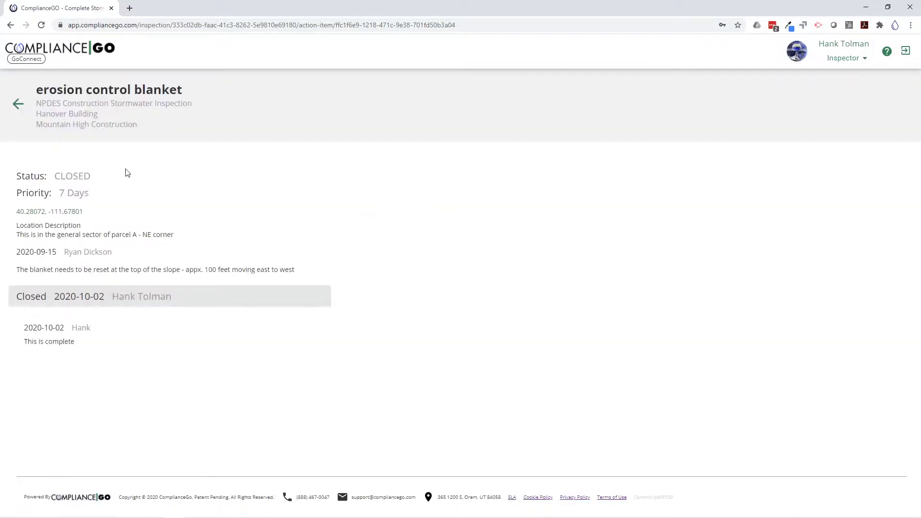
# Review the site's full action item list, extend it to all months, and return to the site page.
pyautogui.click(22, 112)
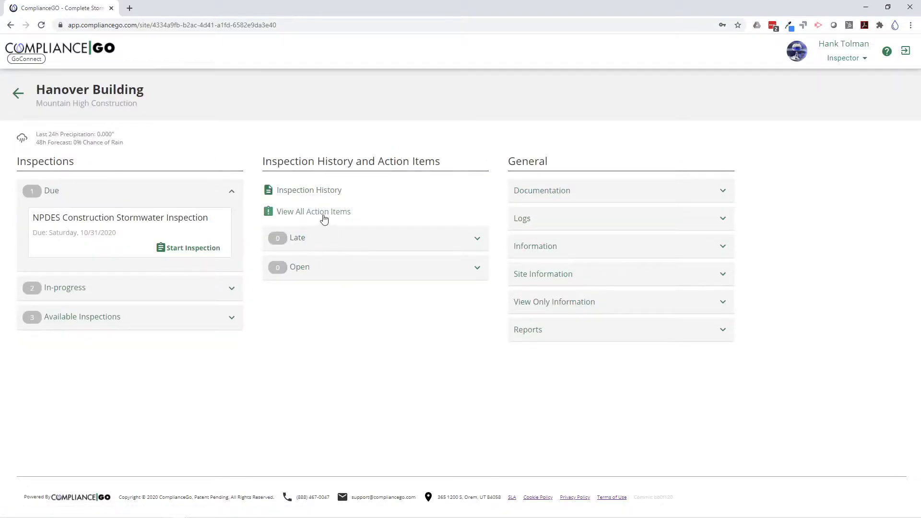
pyautogui.click(319, 212)
pyautogui.scroll(-15, 171, 361)
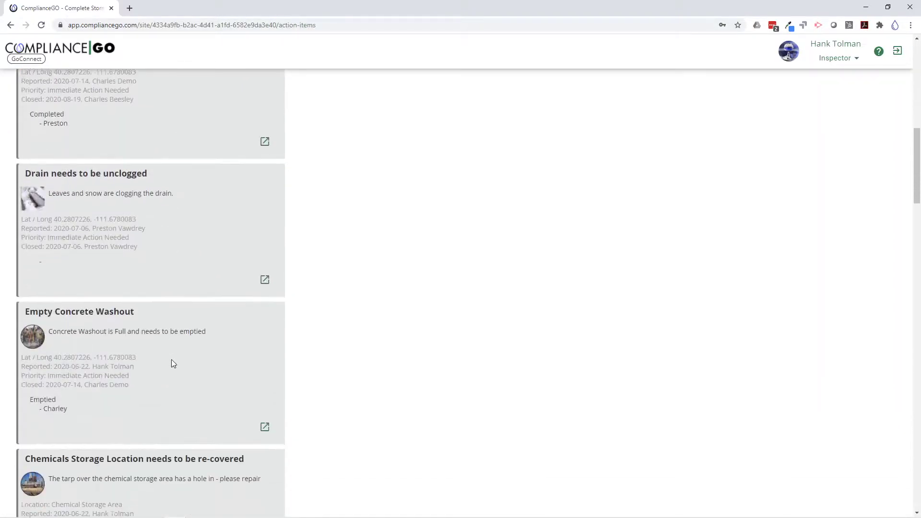
pyautogui.scroll(15, 171, 359)
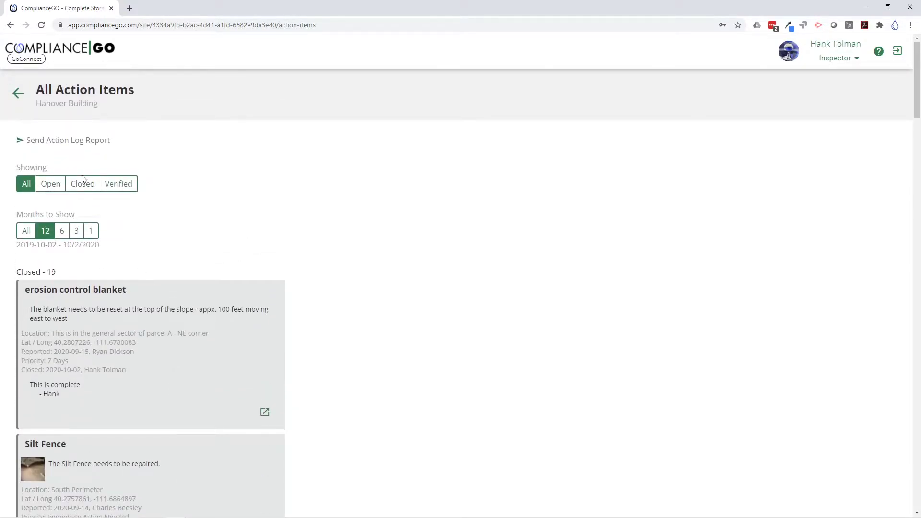
pyautogui.click(24, 234)
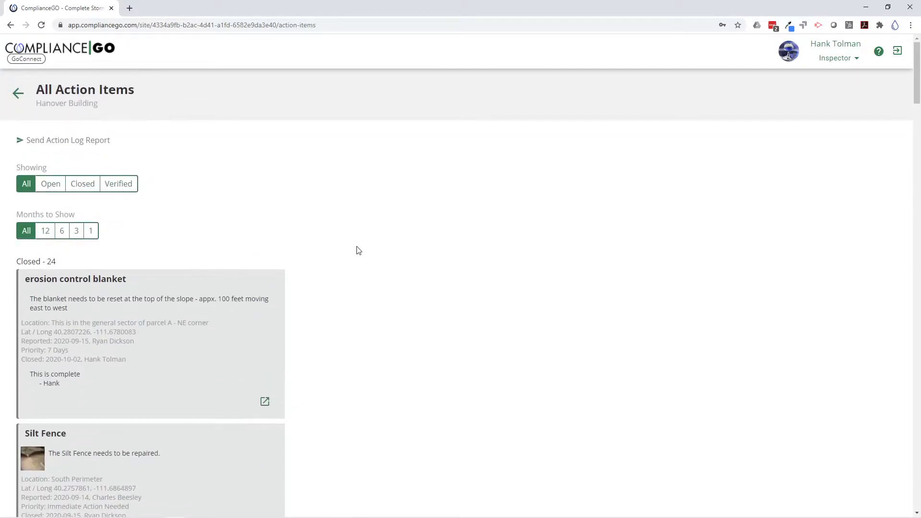
pyautogui.scroll(-5, 308, 294)
pyautogui.scroll(5, 306, 299)
pyautogui.click(18, 93)
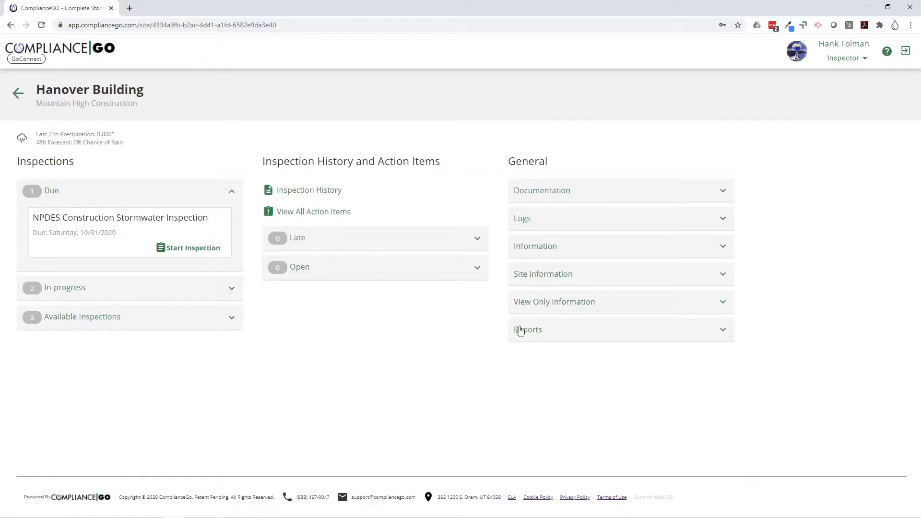
# Open the expired Utah Construction Stormwater Permit for editing from the site's permits.
pyautogui.click(723, 192)
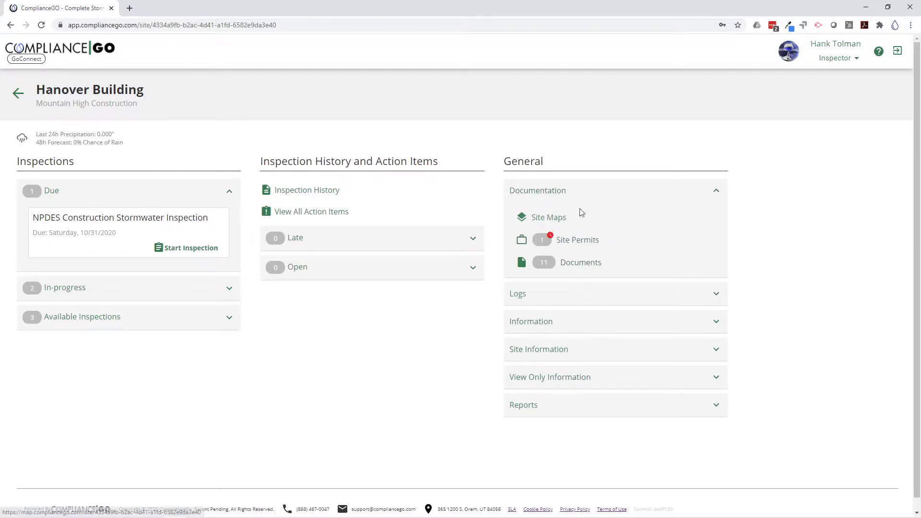
pyautogui.click(582, 245)
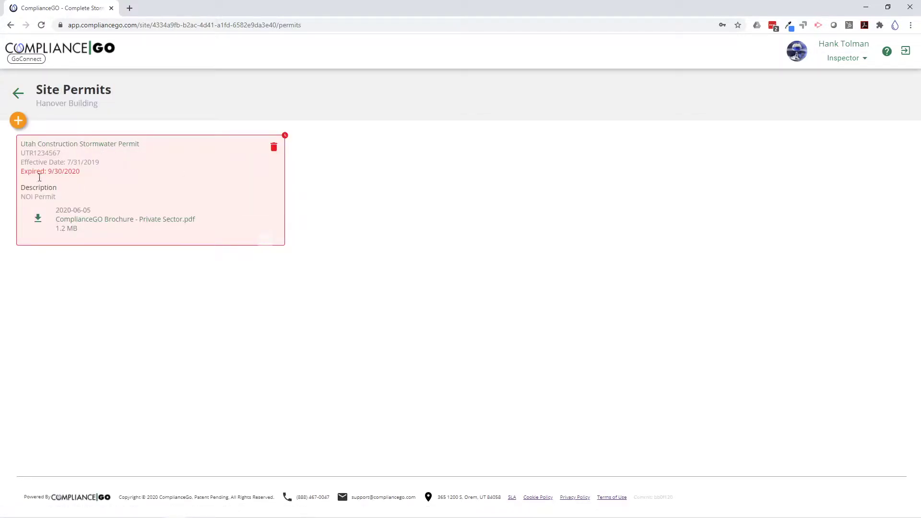
pyautogui.moveTo(45, 172); pyautogui.dragTo(79, 172)
pyautogui.click(84, 176)
pyautogui.click(51, 172)
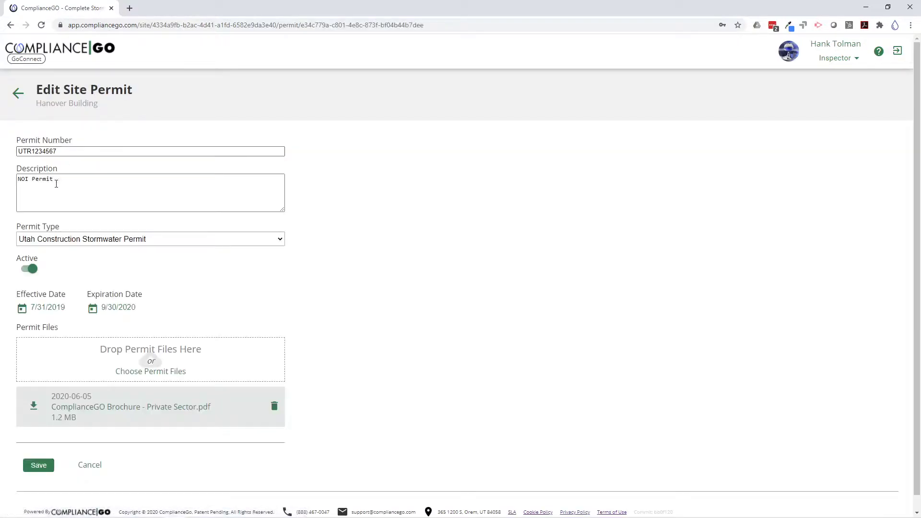
# Set the permit's expiration date to 9/30/2021 and save the permit.
pyautogui.click(119, 309)
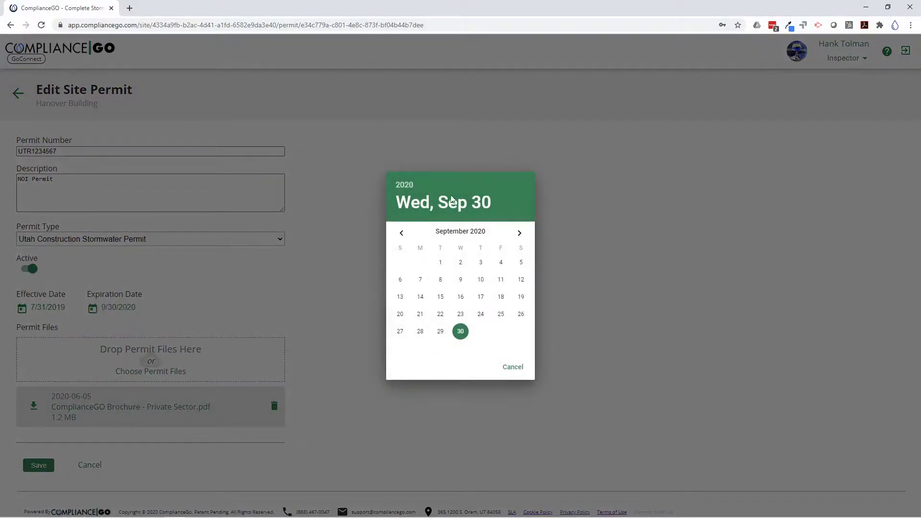
pyautogui.click(403, 184)
pyautogui.click(455, 309)
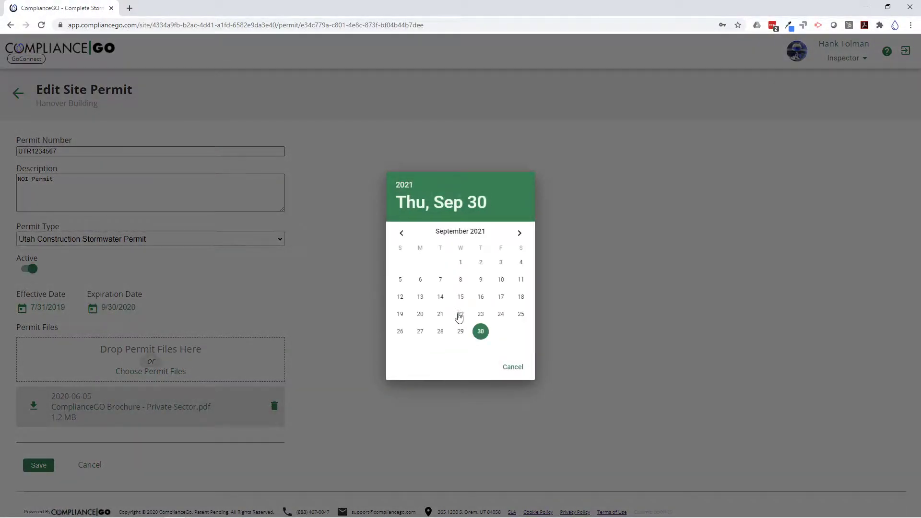
pyautogui.click(481, 332)
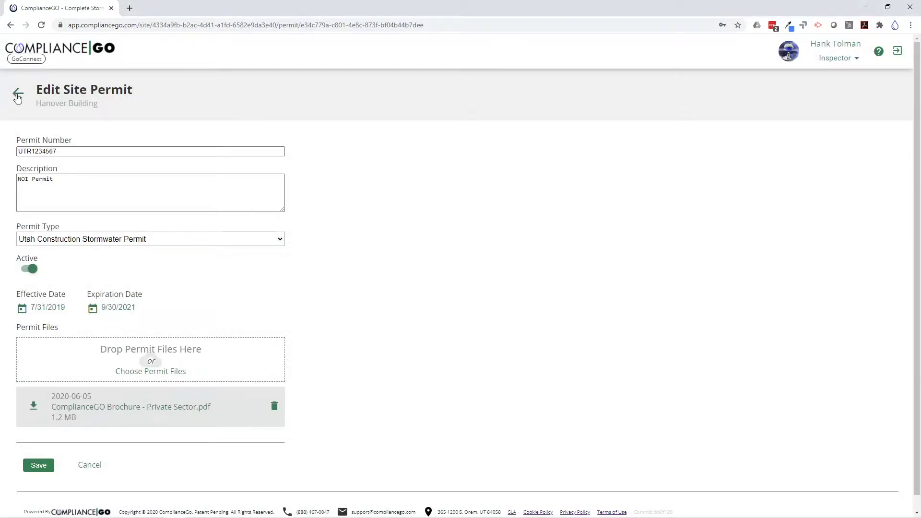
pyautogui.click(39, 465)
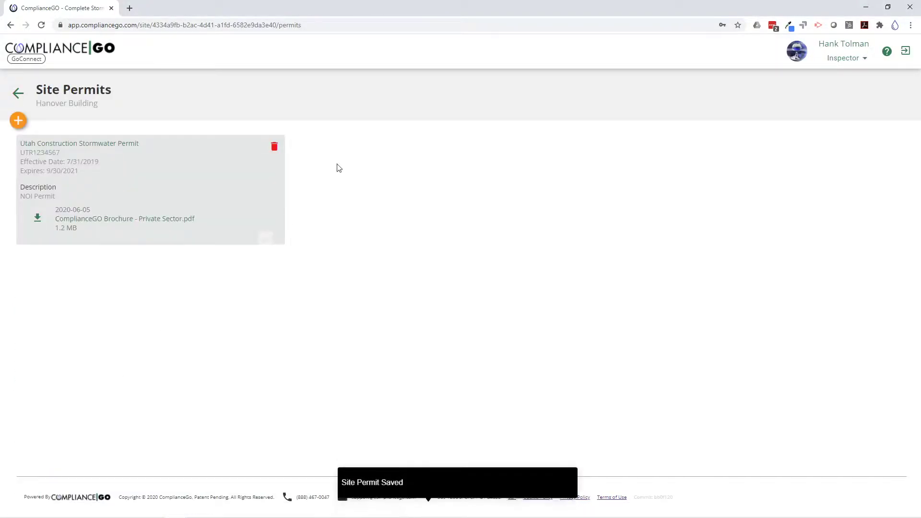
# Open the site's documents, look into the SWPPP, Training and Regulations categories, and return to the site page.
pyautogui.click(19, 98)
pyautogui.click(552, 191)
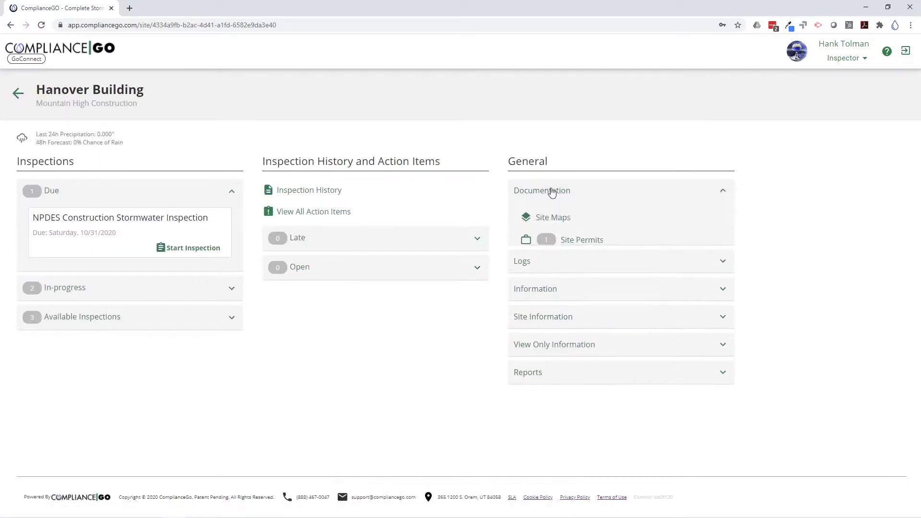
pyautogui.click(588, 263)
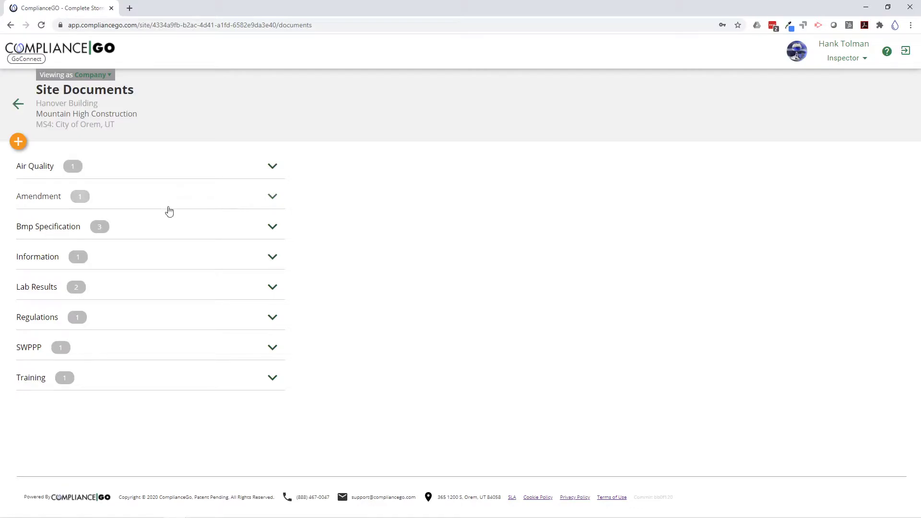
pyautogui.click(35, 350)
pyautogui.click(59, 348)
pyautogui.click(96, 382)
pyautogui.click(96, 380)
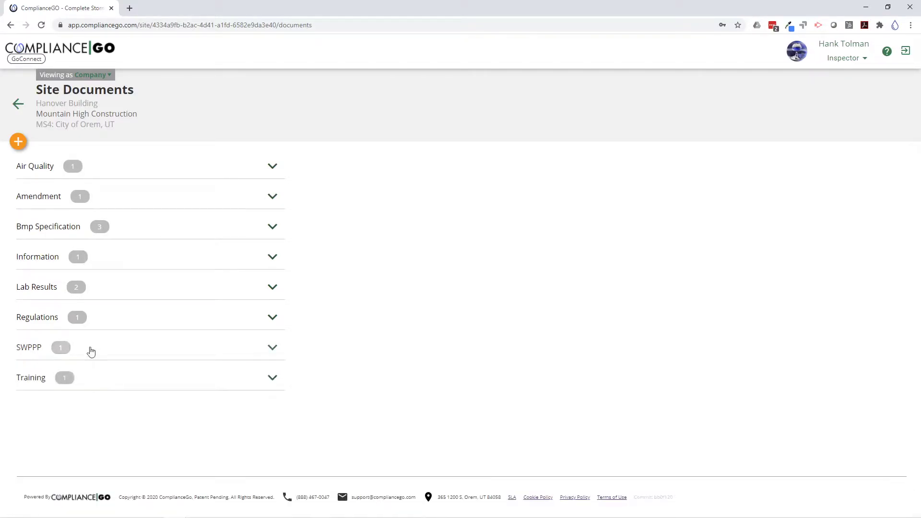
pyautogui.click(137, 316)
pyautogui.click(137, 315)
pyautogui.click(17, 105)
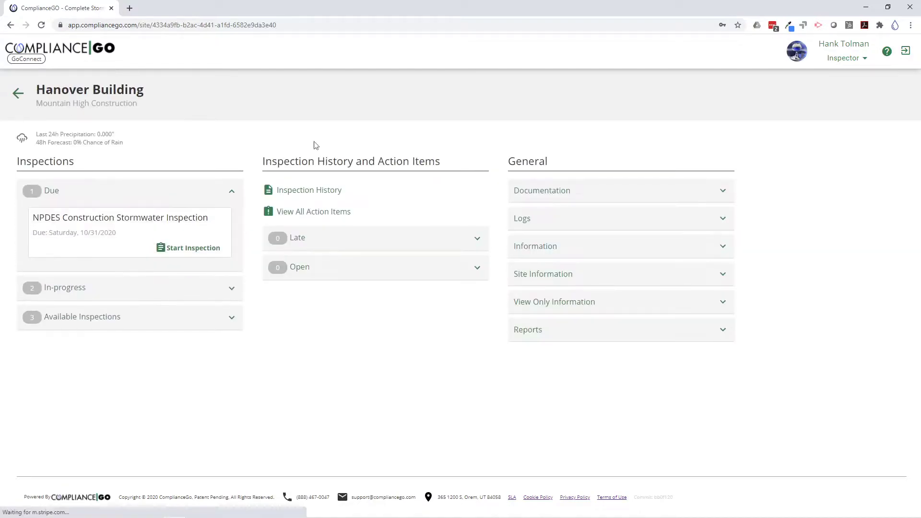
# Review the site's documentation links and its existing logs, collapsing each section when done.
pyautogui.click(593, 198)
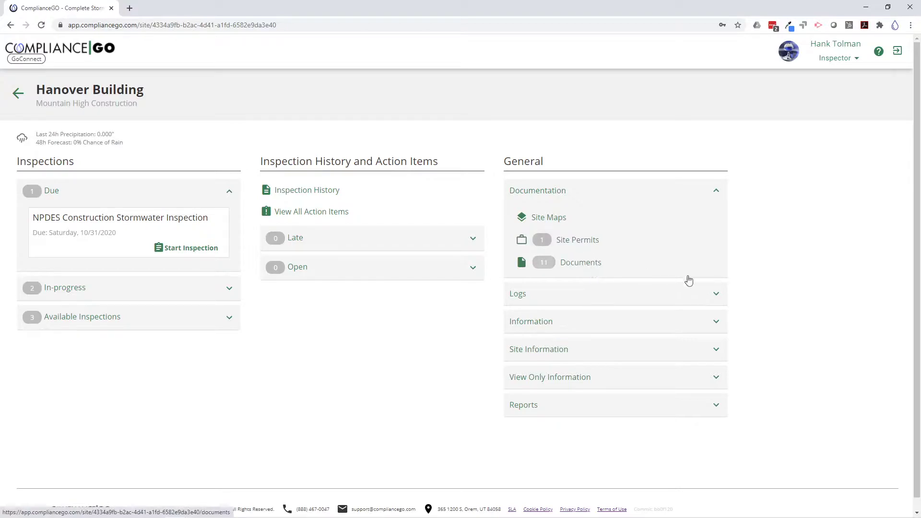
pyautogui.click(587, 196)
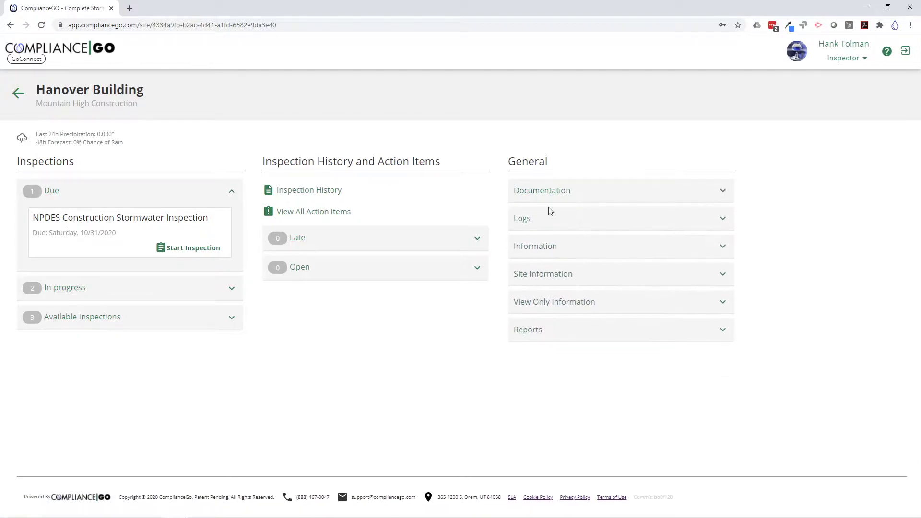
pyautogui.click(623, 219)
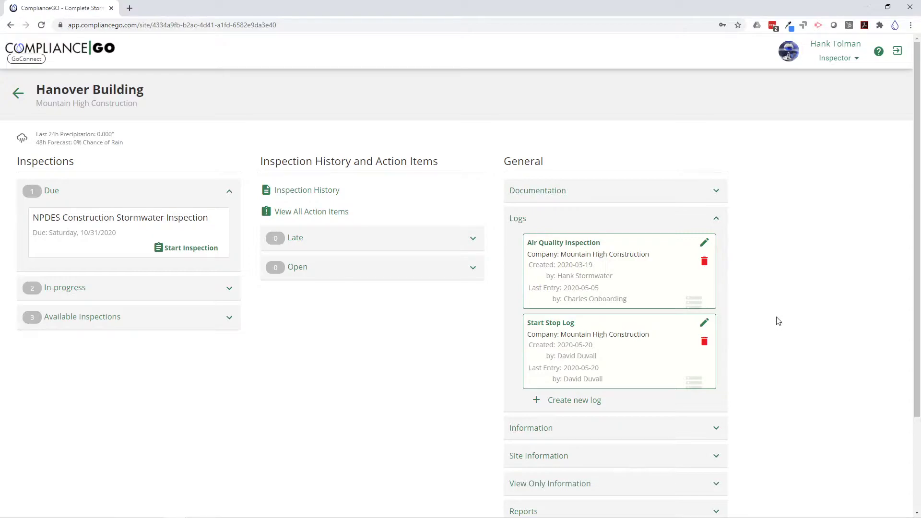
pyautogui.scroll(-2, 816, 330)
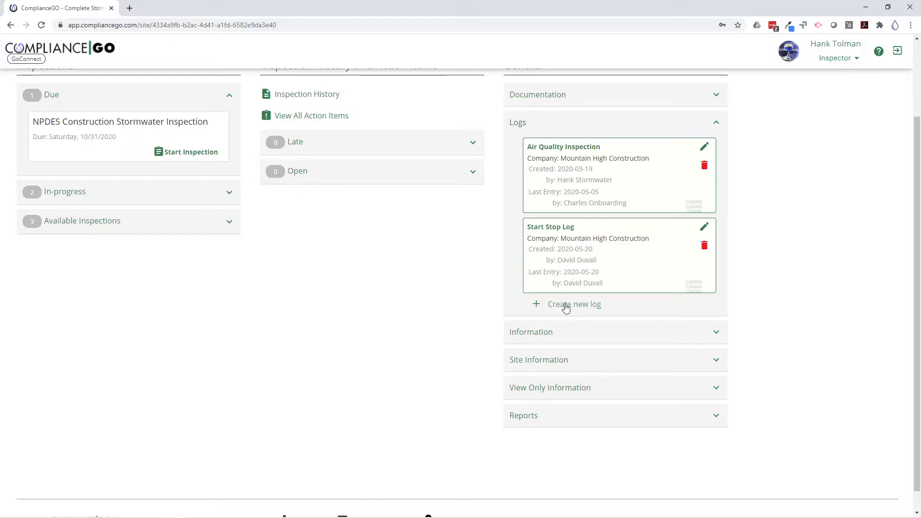
pyautogui.click(613, 126)
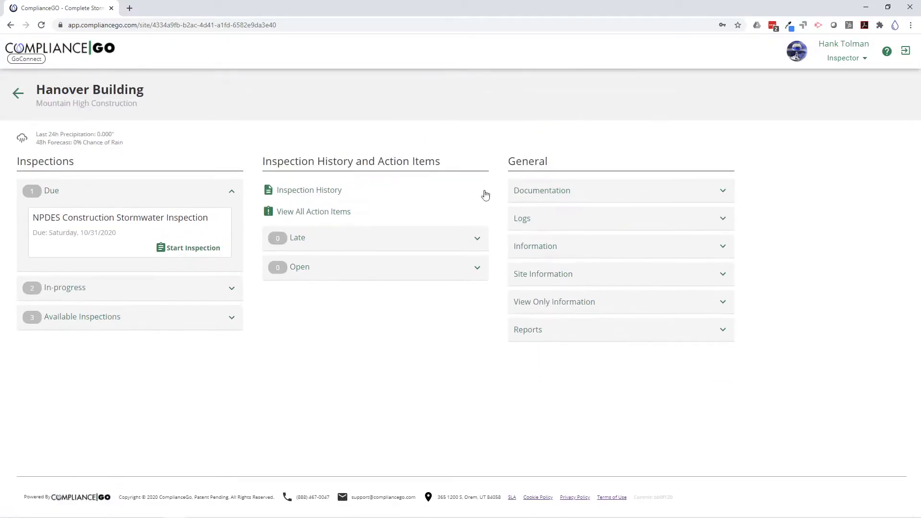
# View the site's notification recipients and return to the site page.
pyautogui.click(644, 245)
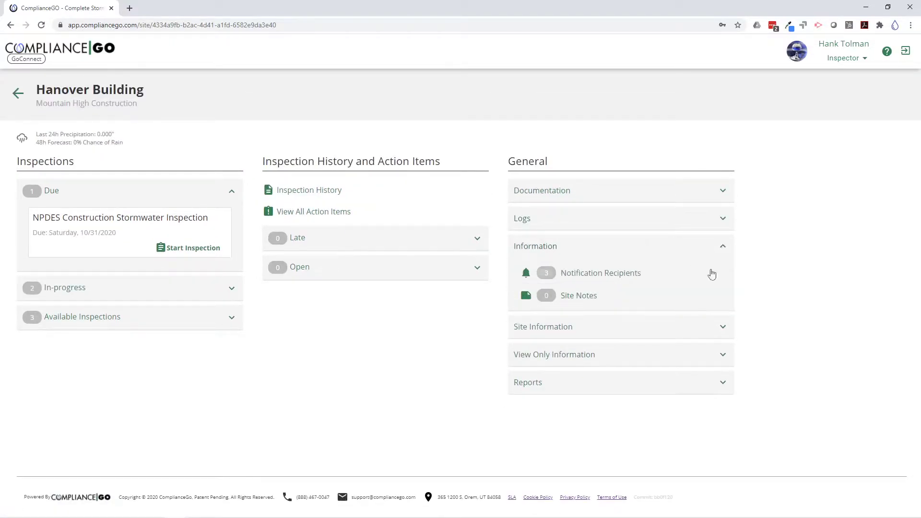
pyautogui.click(591, 274)
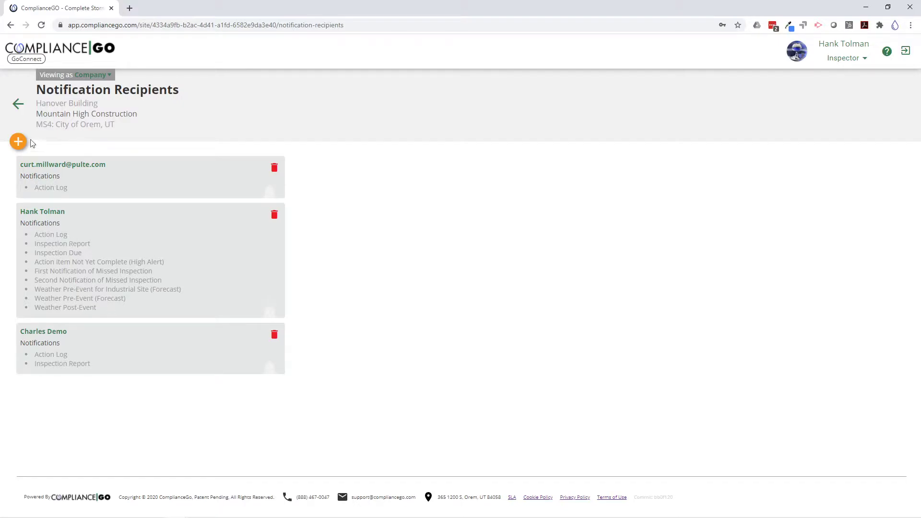
pyautogui.click(18, 107)
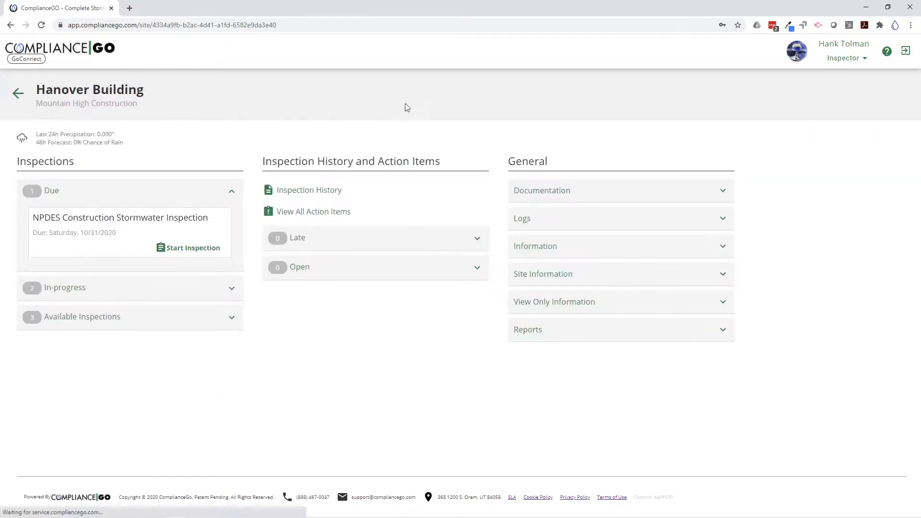
# Review the full site information, from status and address to disturbed acreage, and collapse it.
pyautogui.click(564, 281)
pyautogui.scroll(-4, 706, 322)
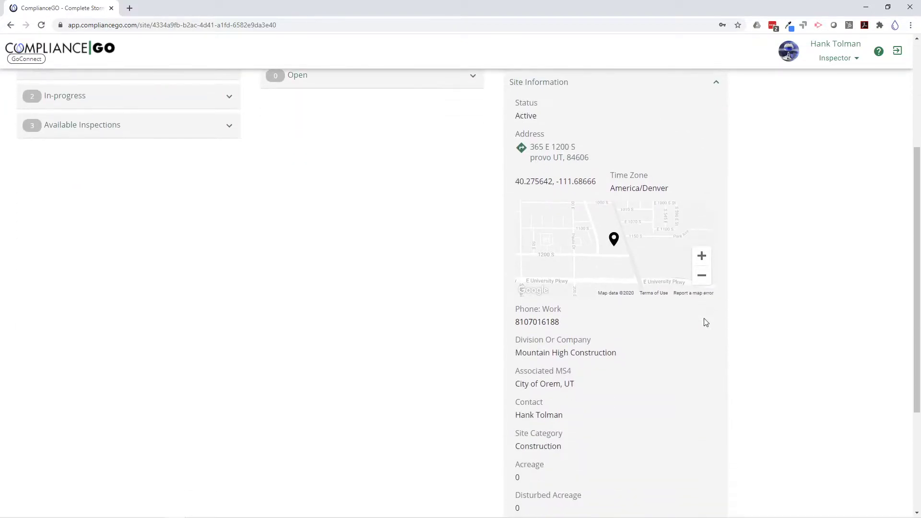
pyautogui.scroll(-2, 681, 303)
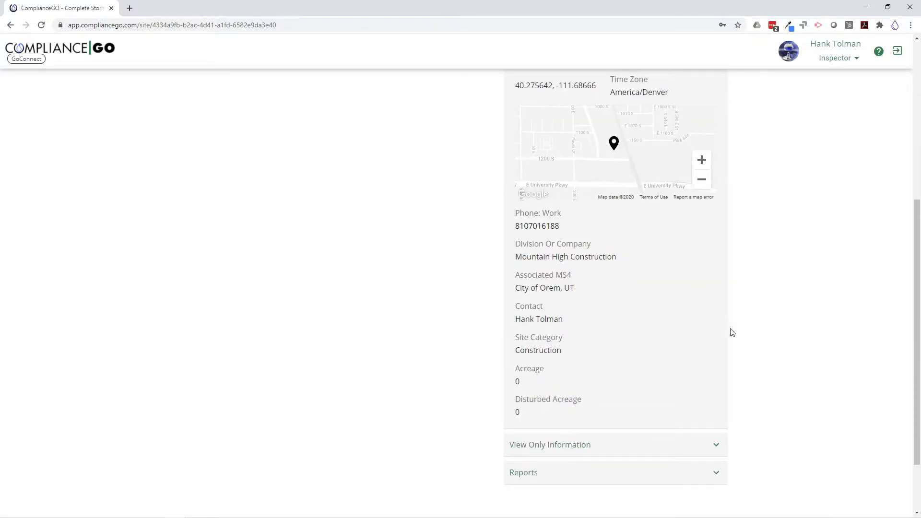
pyautogui.scroll(1, 801, 344)
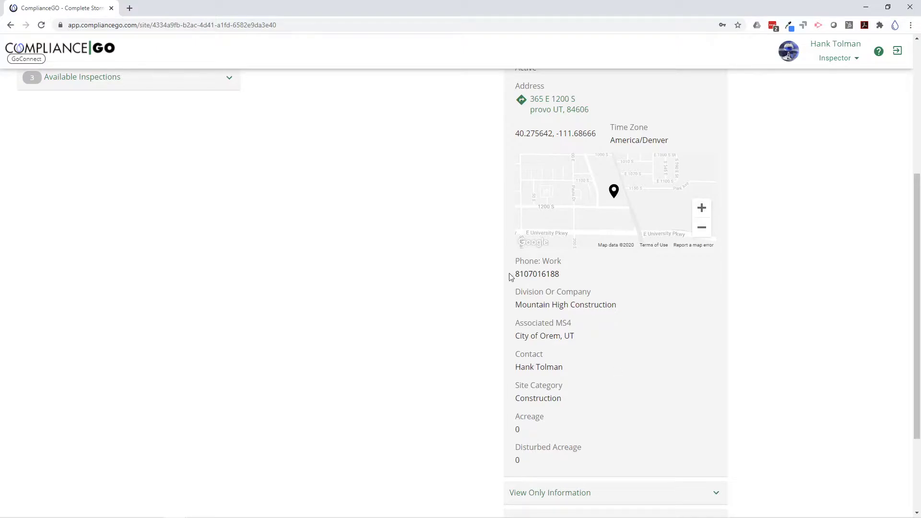
pyautogui.scroll(4, 652, 287)
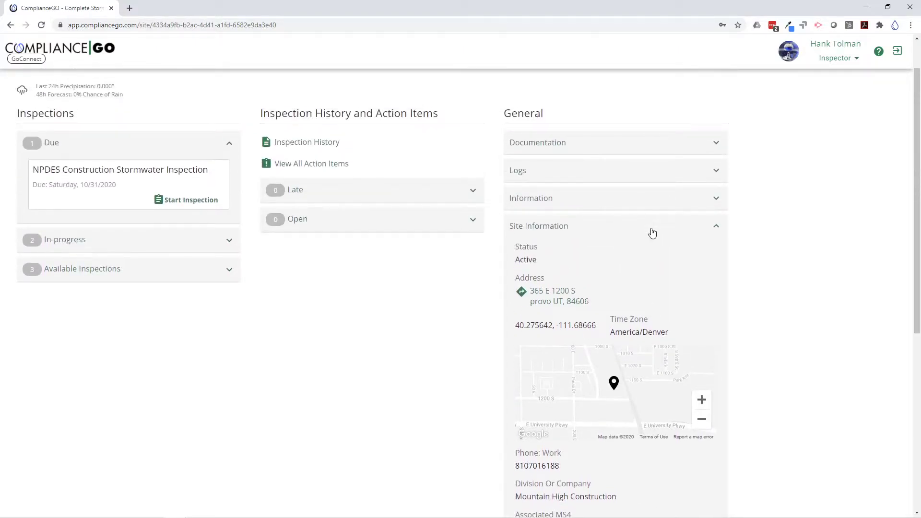
pyautogui.click(650, 232)
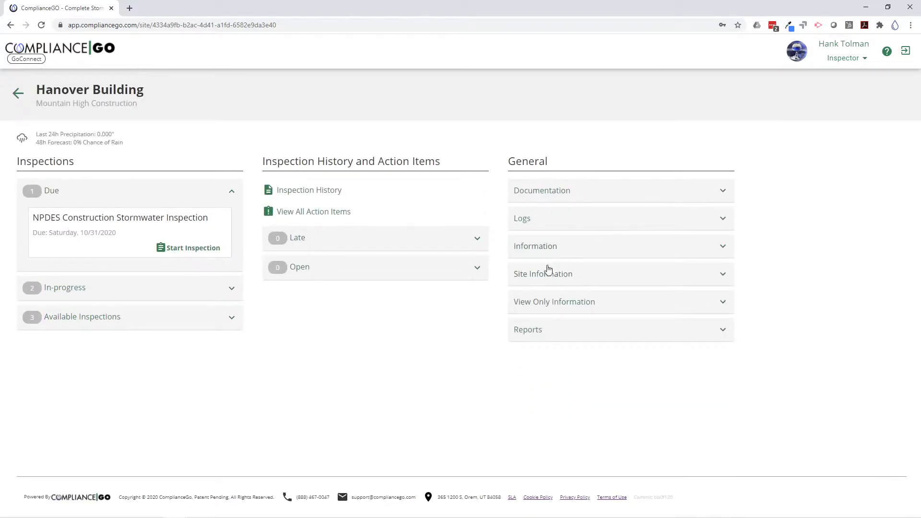
# Open the site's view-only page through its site link and return to the site page.
pyautogui.click(721, 302)
pyautogui.scroll(-1, 808, 300)
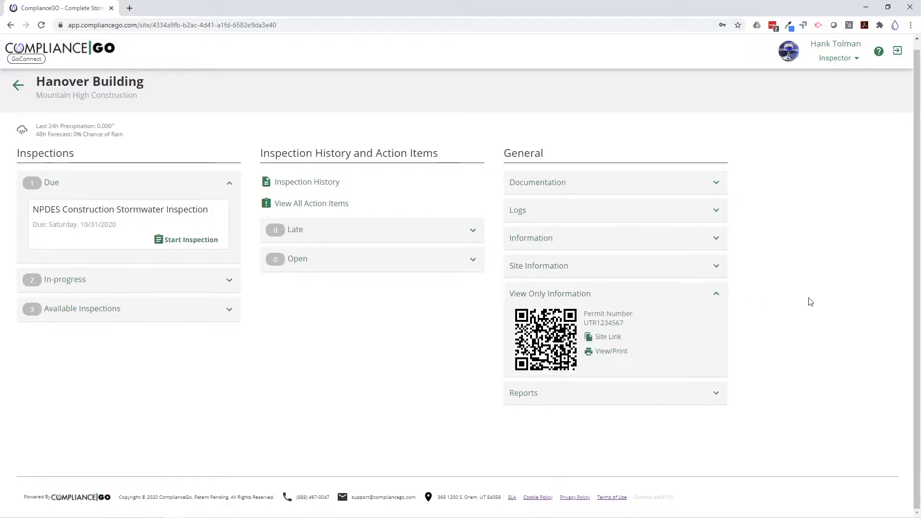
pyautogui.click(605, 338)
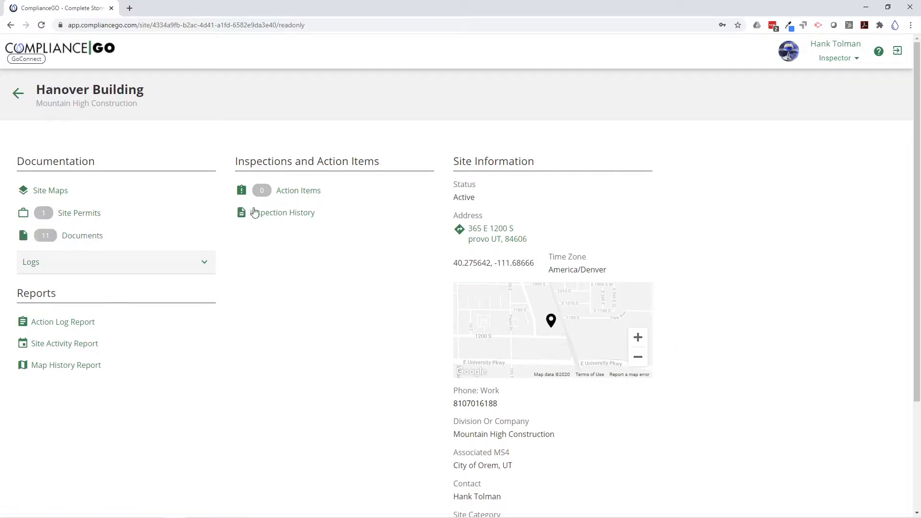
pyautogui.click(16, 95)
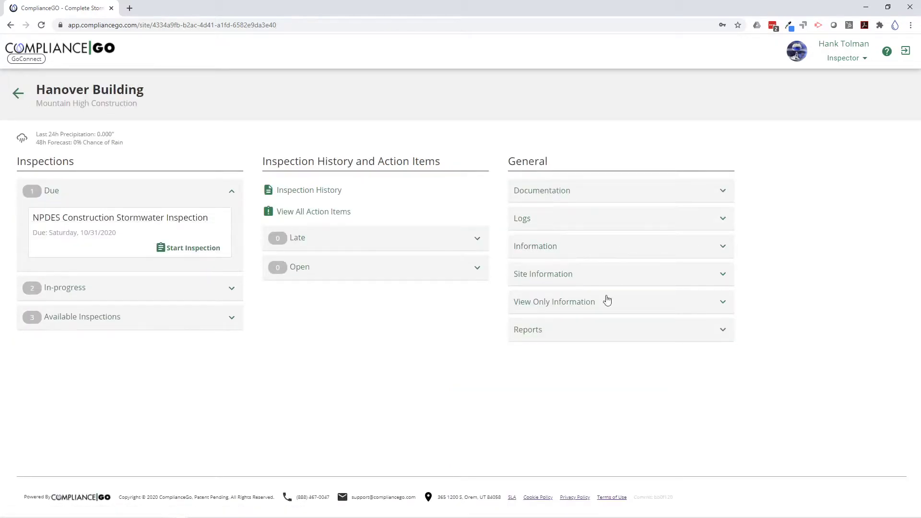
# Open the printable site notice, inspect its contact details, and follow the site link printed on it.
pyautogui.click(625, 305)
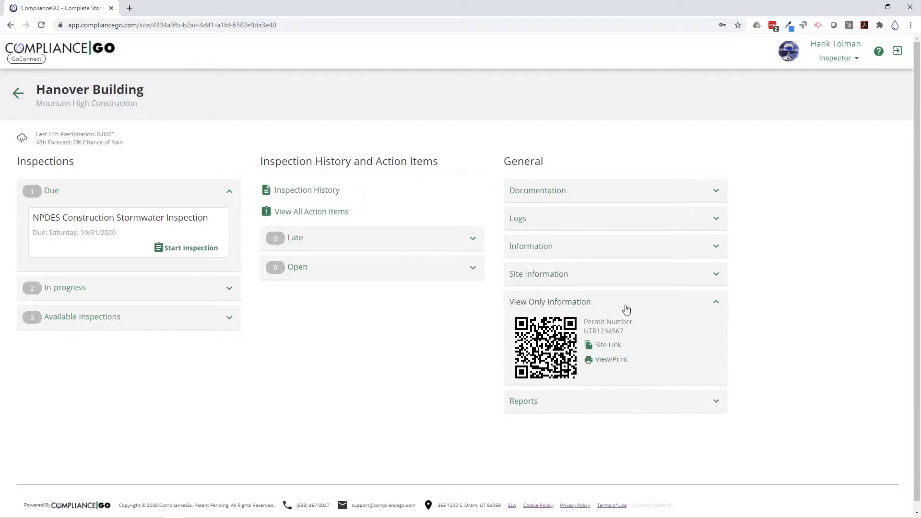
pyautogui.click(611, 361)
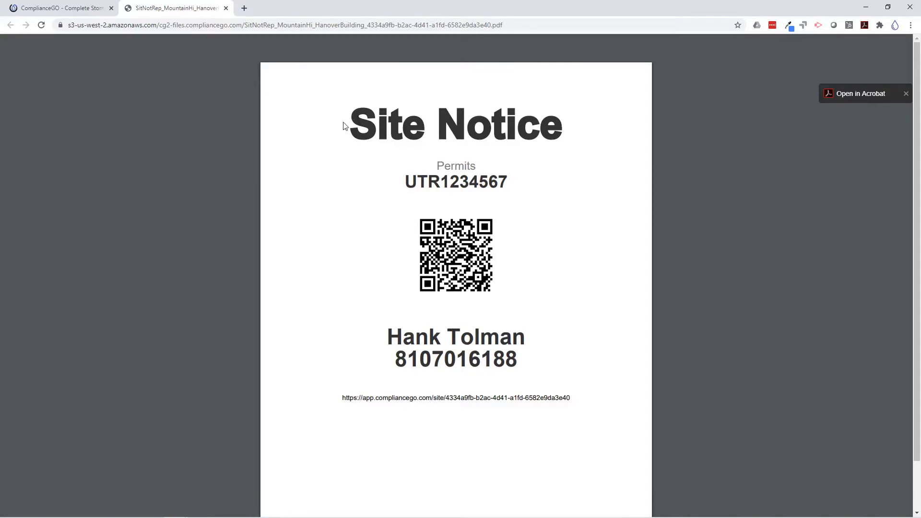
pyautogui.moveTo(389, 336); pyautogui.dragTo(526, 344)
pyautogui.click(517, 362)
pyautogui.click(503, 402)
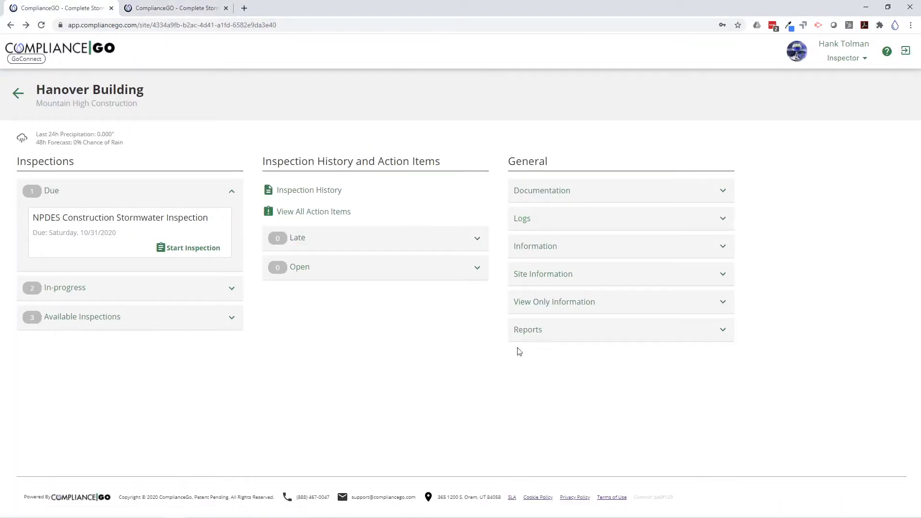
# Get the Action Log Report for the past quarter, 07/04/2020 to 10/02/2020, and return to the site page.
pyautogui.click(681, 335)
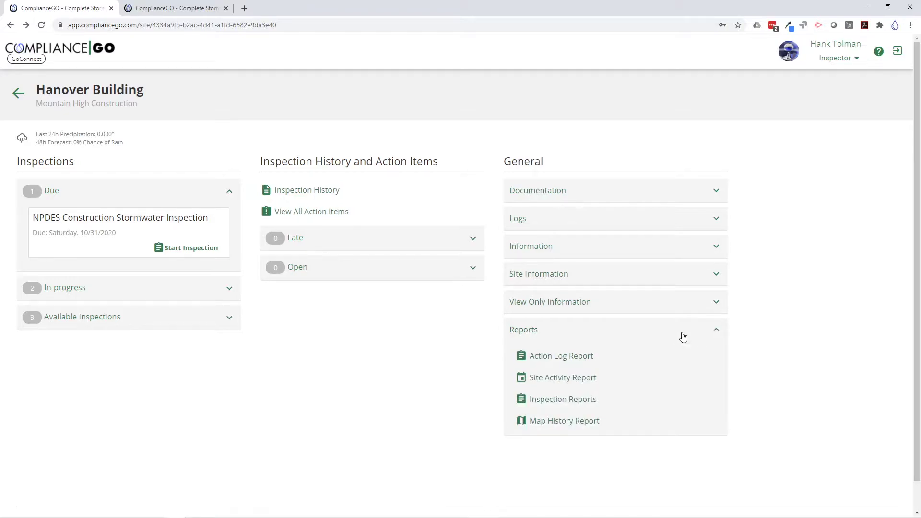
pyautogui.click(565, 357)
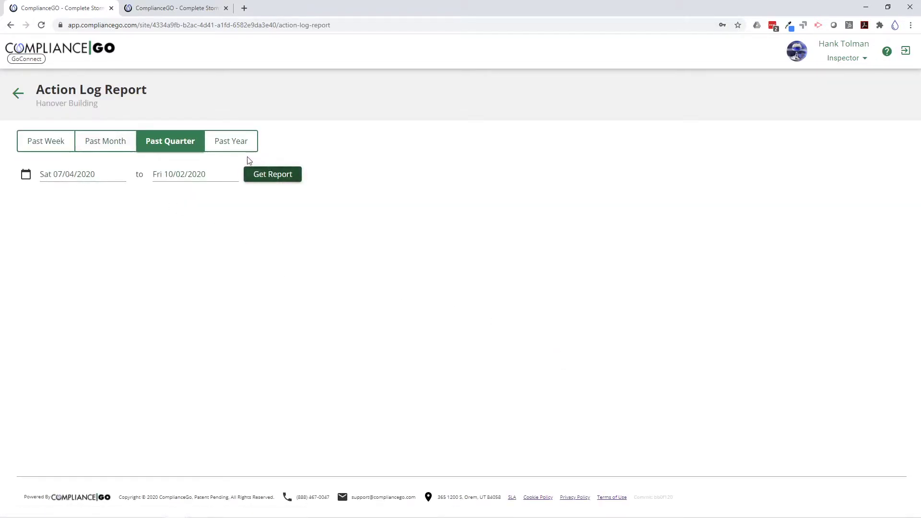
pyautogui.click(267, 174)
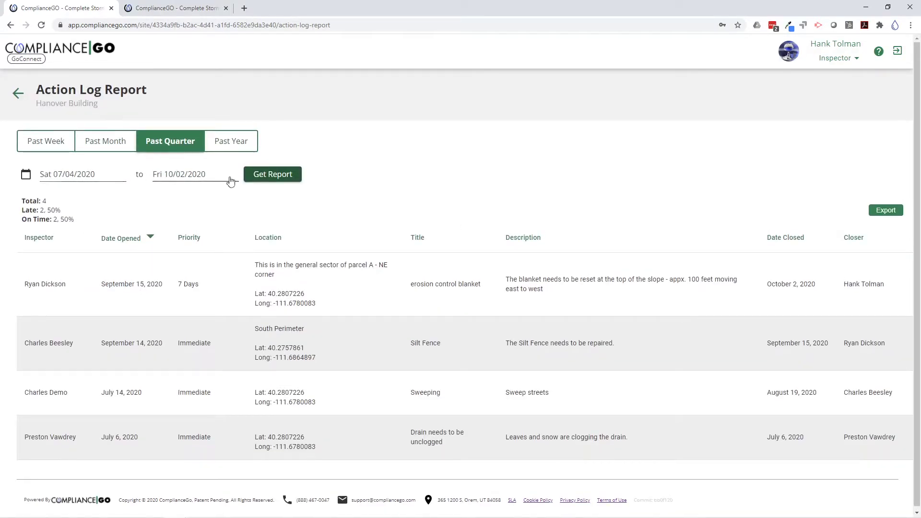
pyautogui.click(17, 93)
# Open the Site Activity Report and examine its calendar for October and September 2020.
pyautogui.click(598, 340)
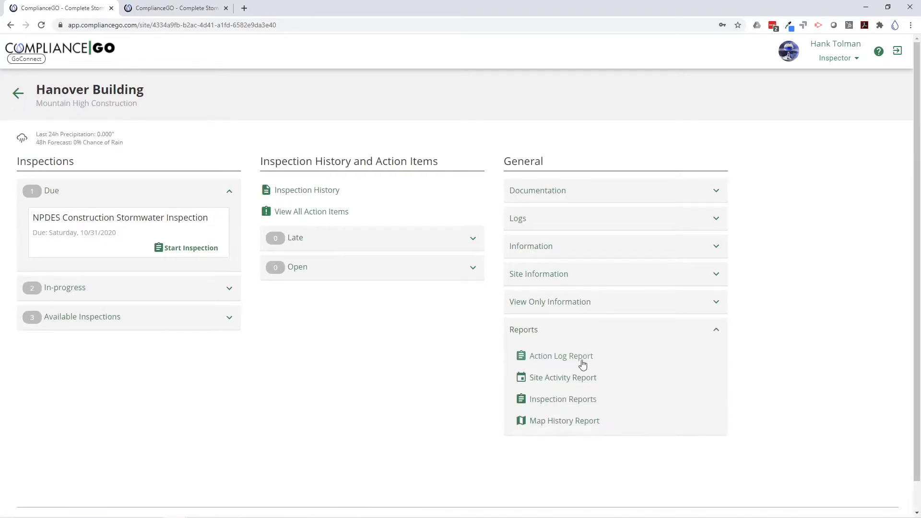
pyautogui.click(587, 379)
pyautogui.scroll(-3, 492, 339)
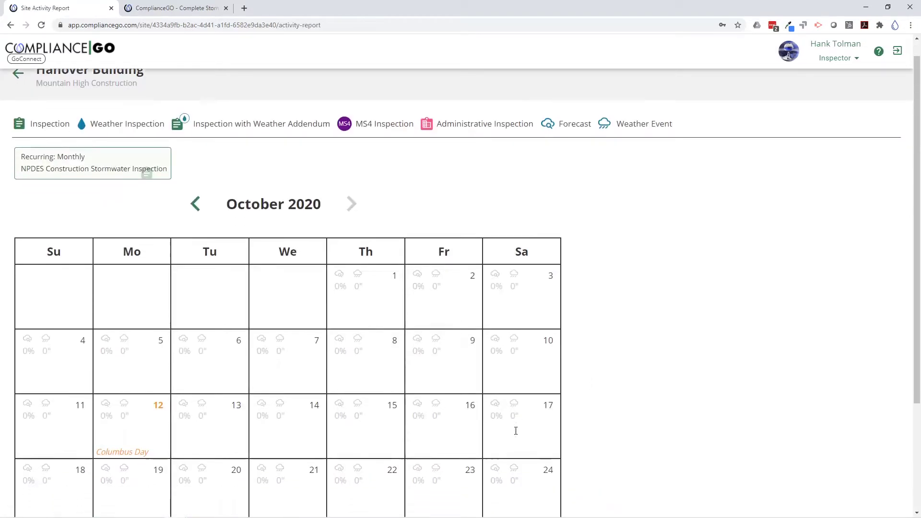
pyautogui.scroll(1, 249, 355)
pyautogui.scroll(-1, 232, 360)
pyautogui.scroll(3, 202, 189)
pyautogui.click(195, 162)
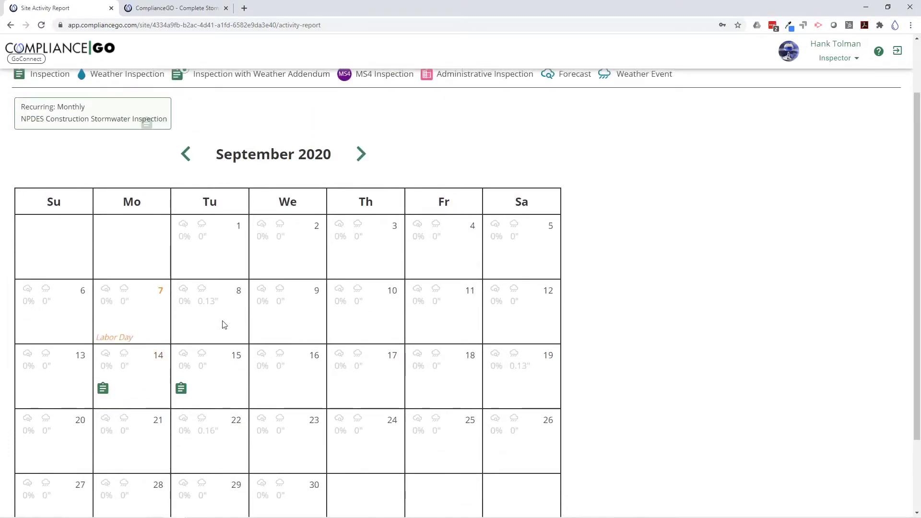
pyautogui.scroll(-2, 338, 424)
pyautogui.scroll(2, 336, 422)
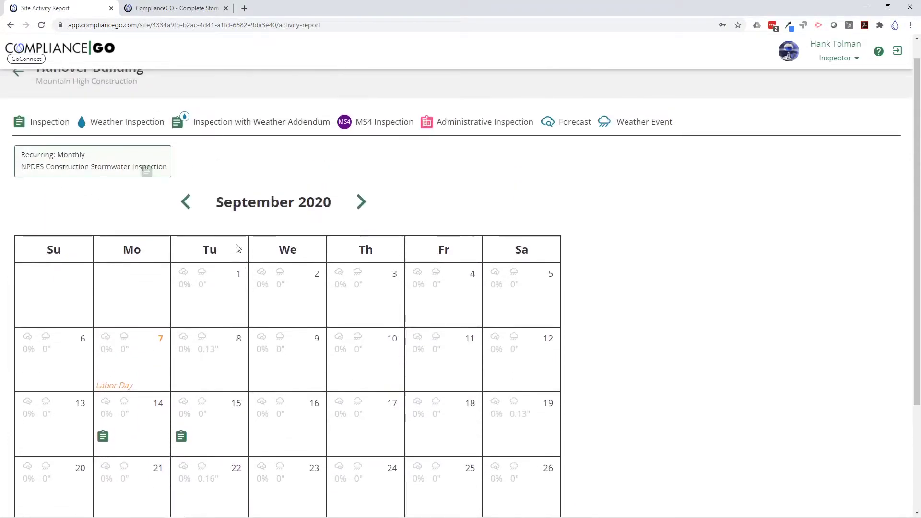
# Step the activity calendar back month by month to June 2020, and return to the site's list of reports.
pyautogui.click(186, 201)
pyautogui.scroll(-4, 363, 439)
pyautogui.scroll(4, 364, 440)
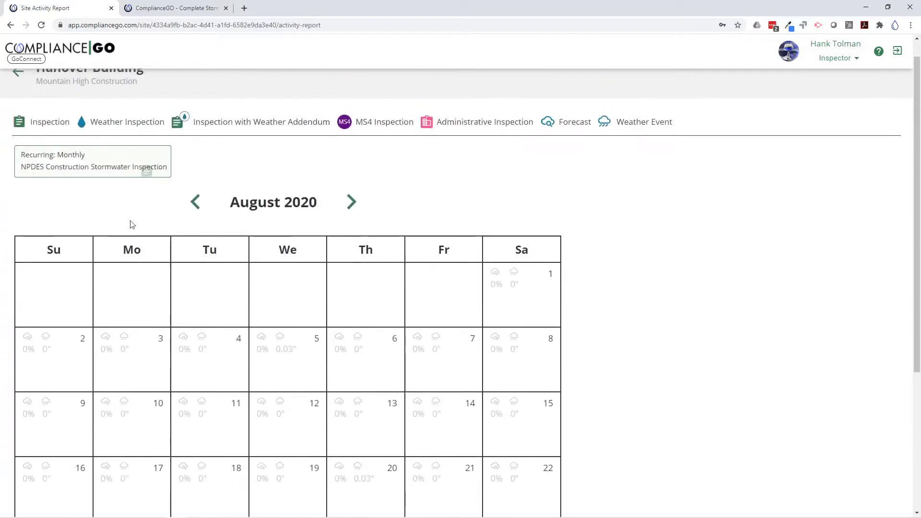
pyautogui.click(194, 204)
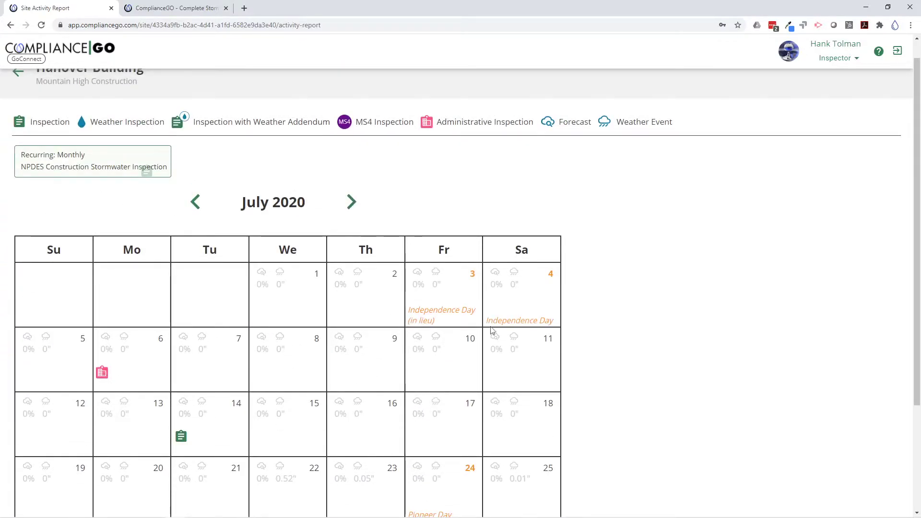
pyautogui.scroll(-3, 512, 428)
pyautogui.scroll(4, 154, 401)
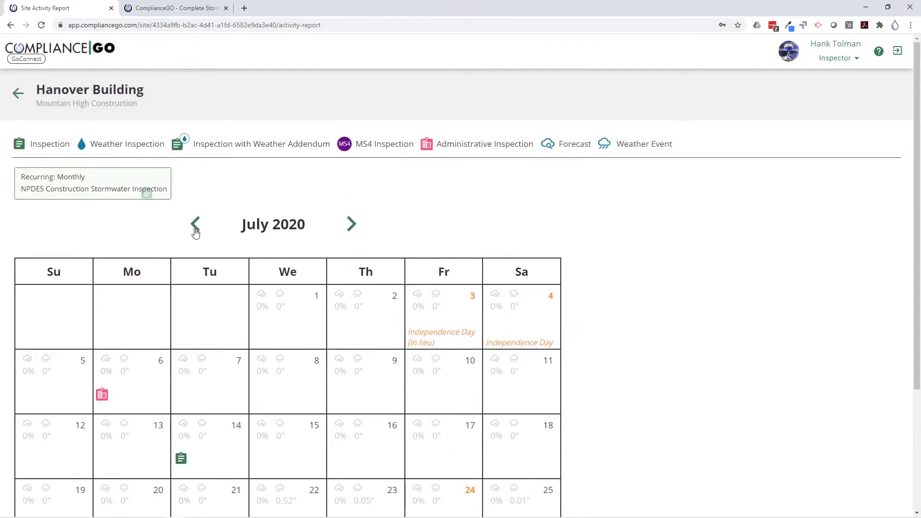
pyautogui.click(196, 225)
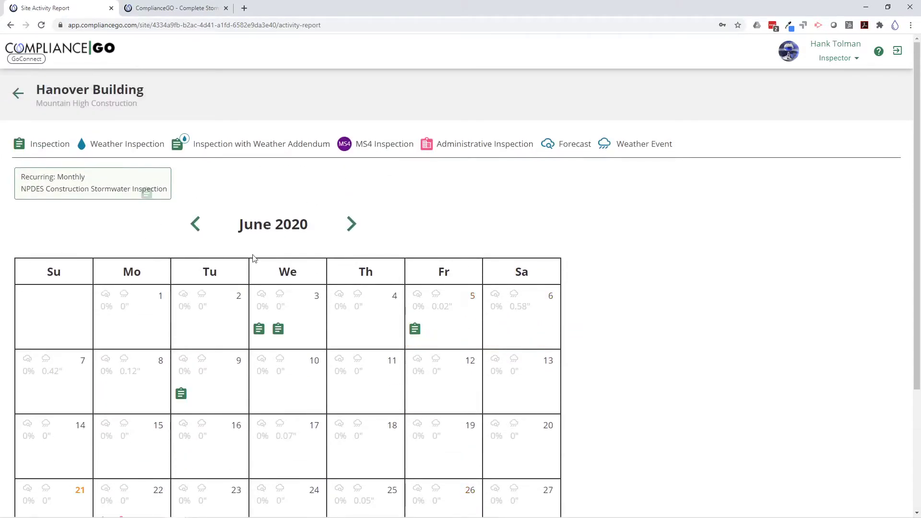
pyautogui.click(18, 93)
pyautogui.click(576, 331)
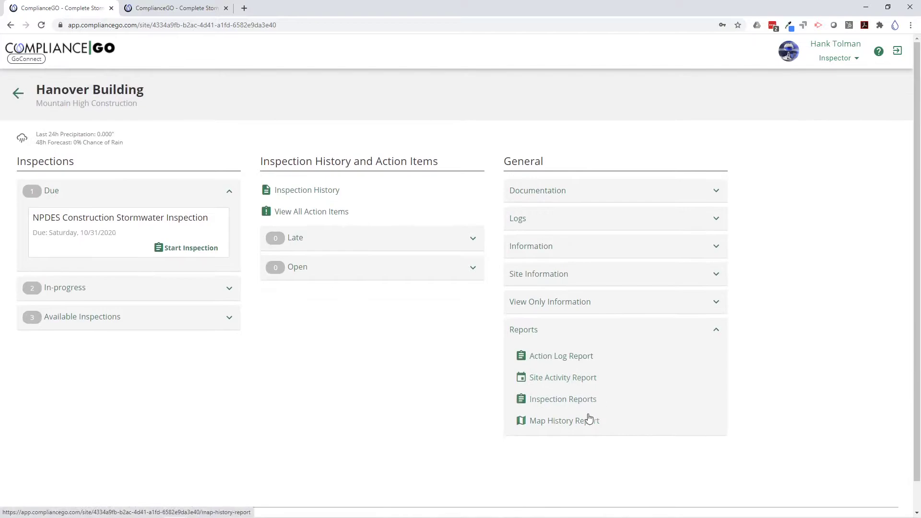
# Open the Inspection Reports and examine the Missed Inspections list for the past year.
pyautogui.click(580, 403)
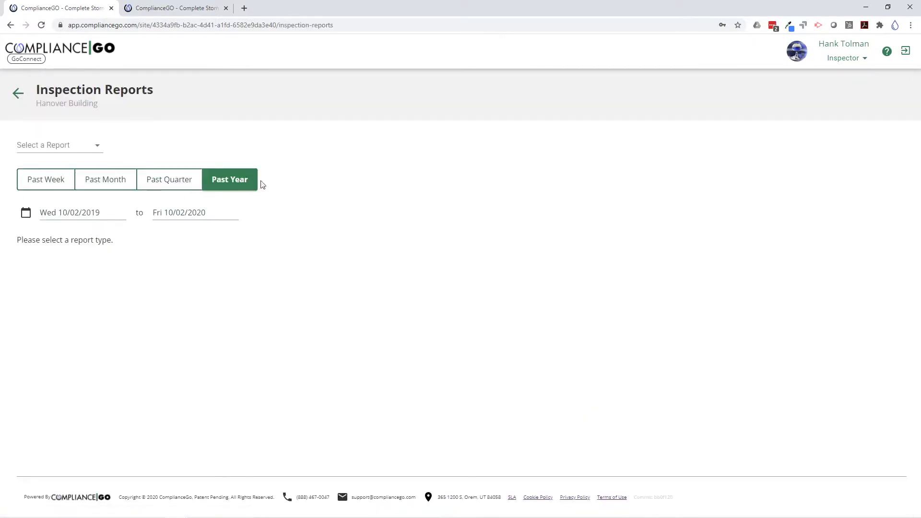
pyautogui.click(58, 154)
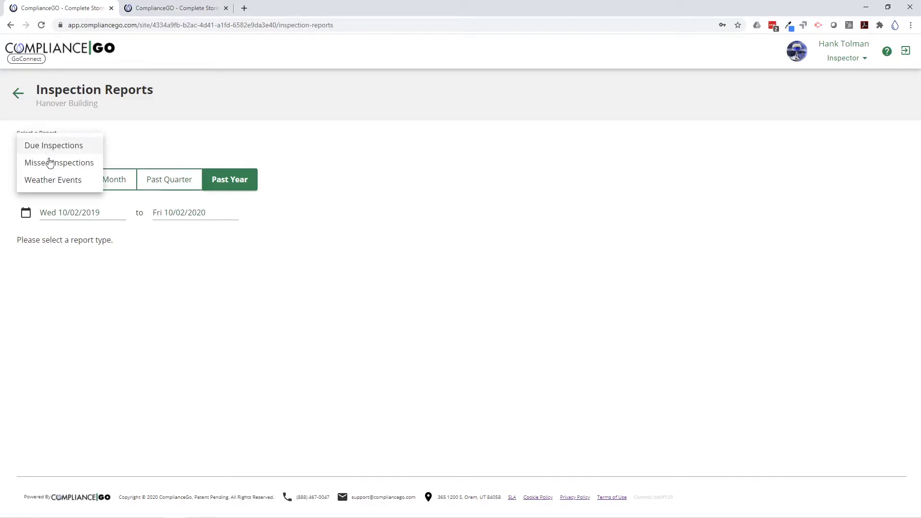
pyautogui.click(50, 162)
pyautogui.scroll(-4, 442, 330)
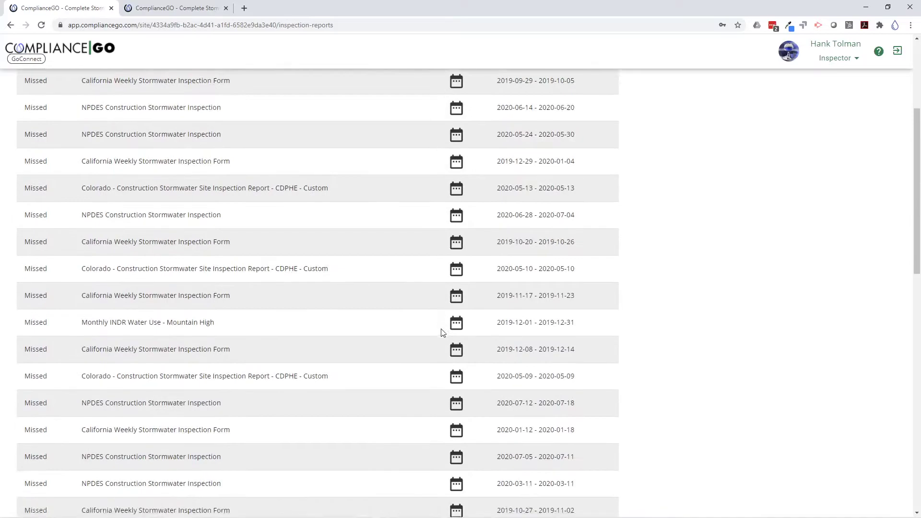
pyautogui.scroll(-7, 442, 332)
pyautogui.scroll(11, 443, 332)
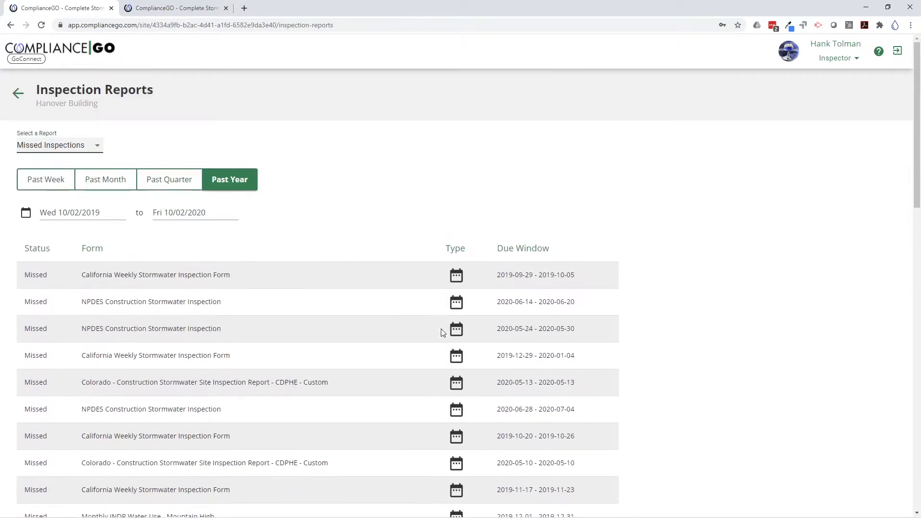
pyautogui.scroll(-6, 245, 297)
pyautogui.scroll(6, 246, 295)
# Show the Weather Events report and compare its past quarter, past month and past year ranges.
pyautogui.click(97, 146)
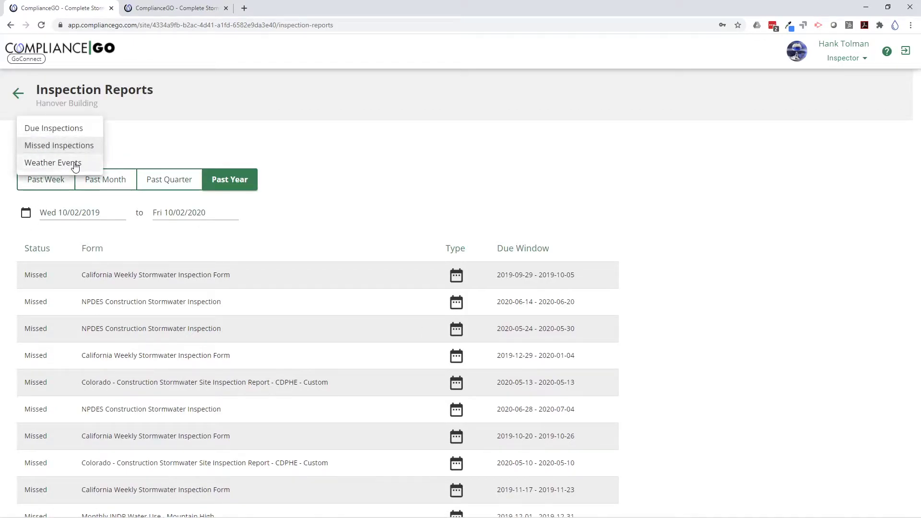
pyautogui.click(43, 163)
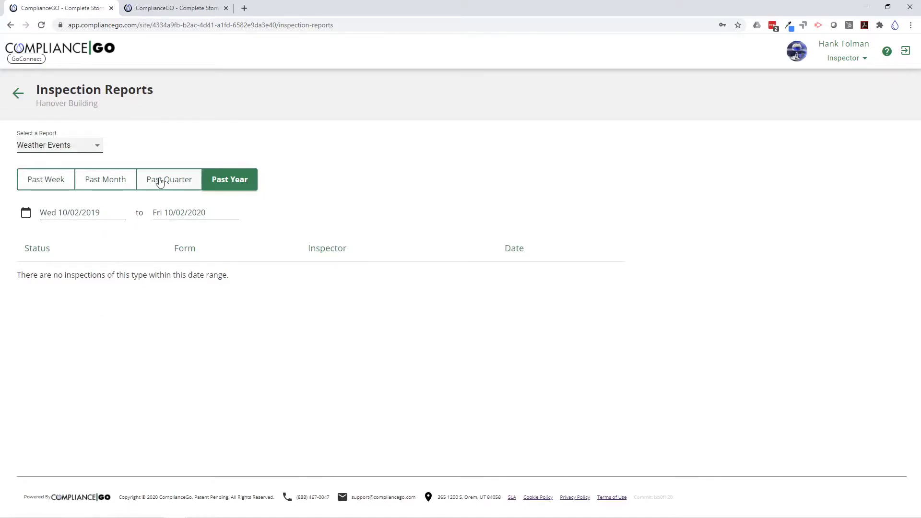
pyautogui.click(159, 181)
pyautogui.click(106, 187)
pyautogui.click(238, 185)
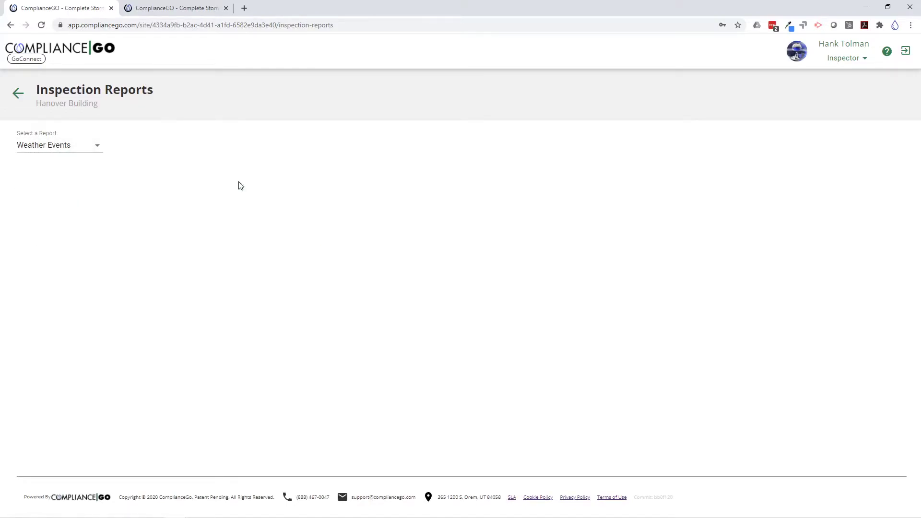
# View the Due Inspections report for the past year and return to the site page.
pyautogui.click(75, 147)
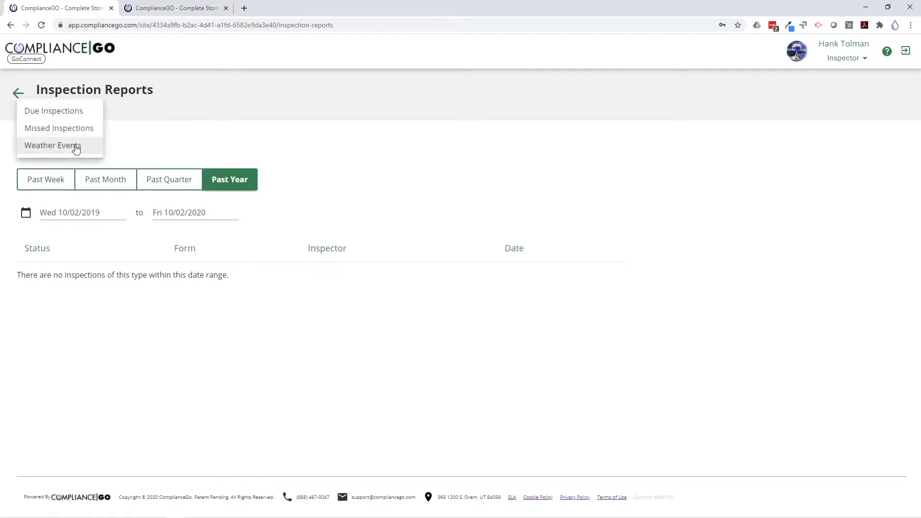
pyautogui.click(68, 111)
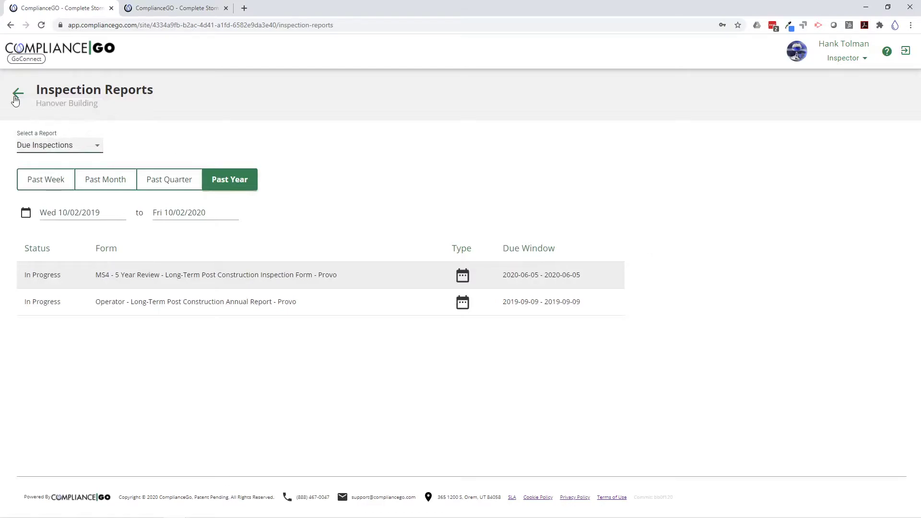
pyautogui.click(18, 93)
# Review the site's list of available reports, including the Map History Report, and collapse it.
pyautogui.click(590, 334)
pyautogui.scroll(-1, 646, 408)
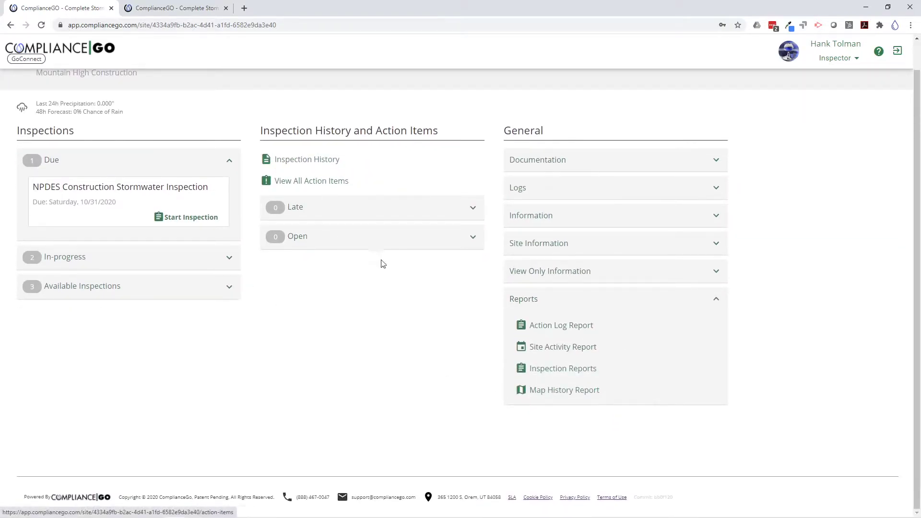
pyautogui.click(644, 303)
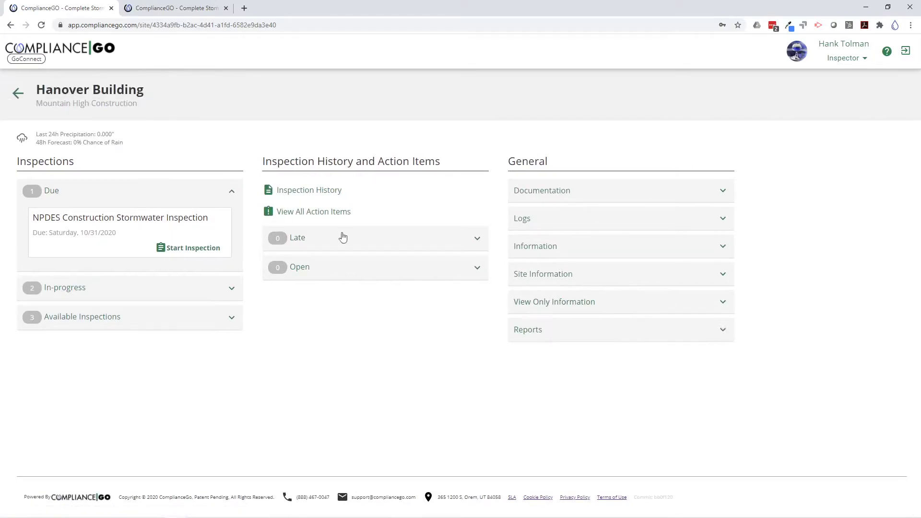
# Restore the browser window from full screen and shrink it to roughly half the screen's width.
pyautogui.moveTo(404, 8); pyautogui.dragTo(405, 27)
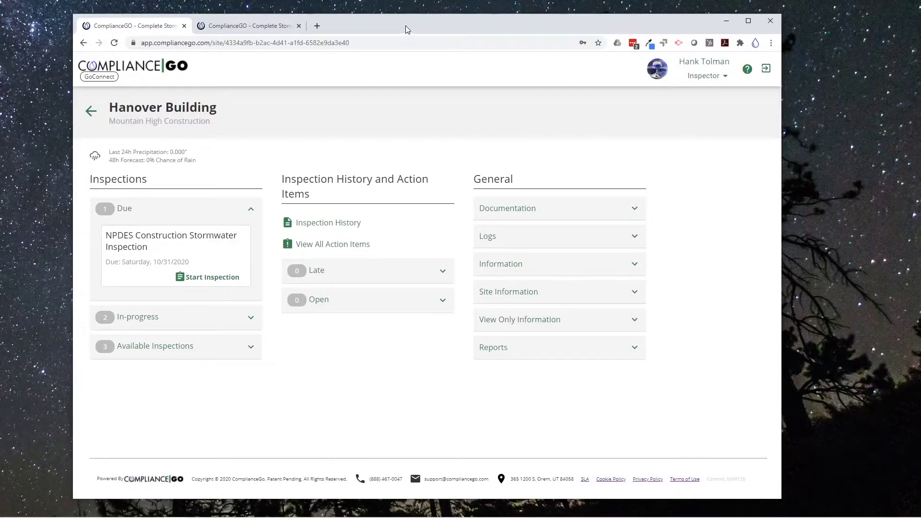
pyautogui.doubleClick(405, 29)
pyautogui.doubleClick(745, 5)
pyautogui.moveTo(781, 62); pyautogui.dragTo(490, 69)
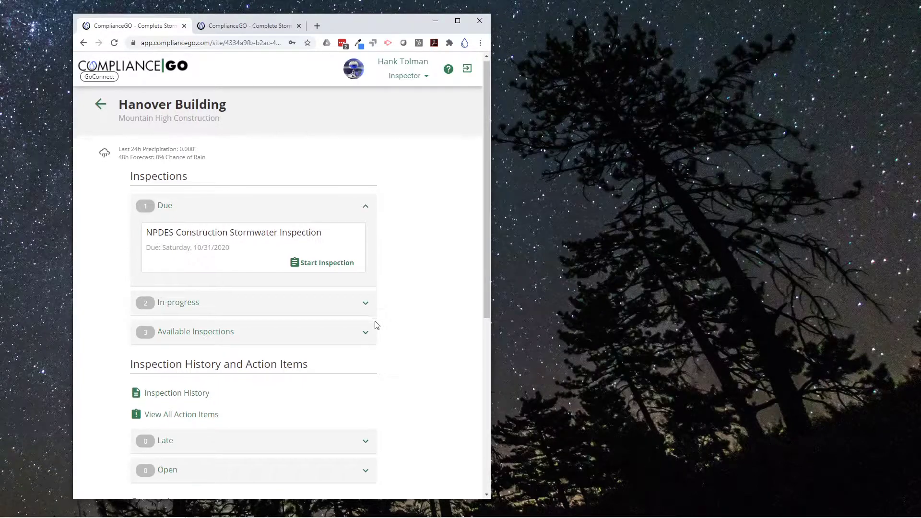
# Examine the stacked single-column layout of the site page while narrowing the browser window further to a phone-like width.
pyautogui.scroll(-6, 377, 326)
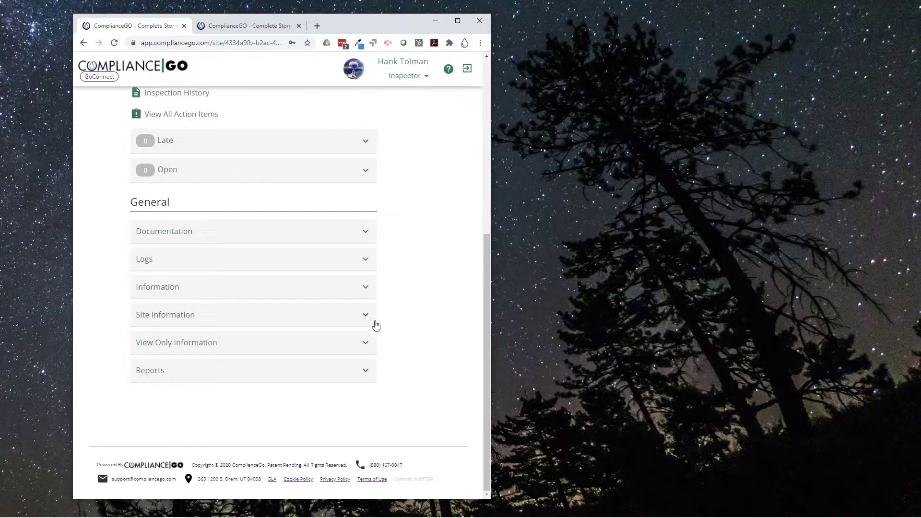
pyautogui.scroll(6, 377, 322)
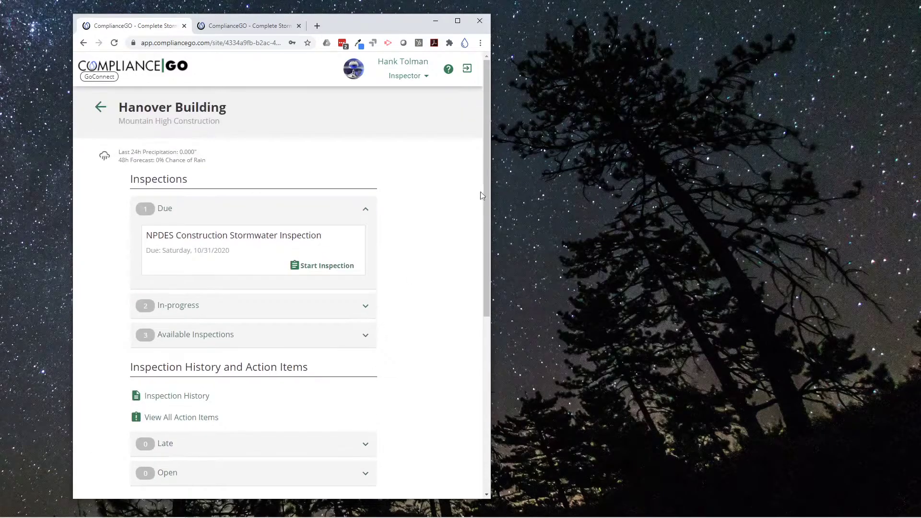
pyautogui.moveTo(491, 185)
pyautogui.mouseDown()
pyautogui.moveTo(682, 187)
pyautogui.moveTo(453, 187)
pyautogui.moveTo(472, 188)
pyautogui.mouseUp()
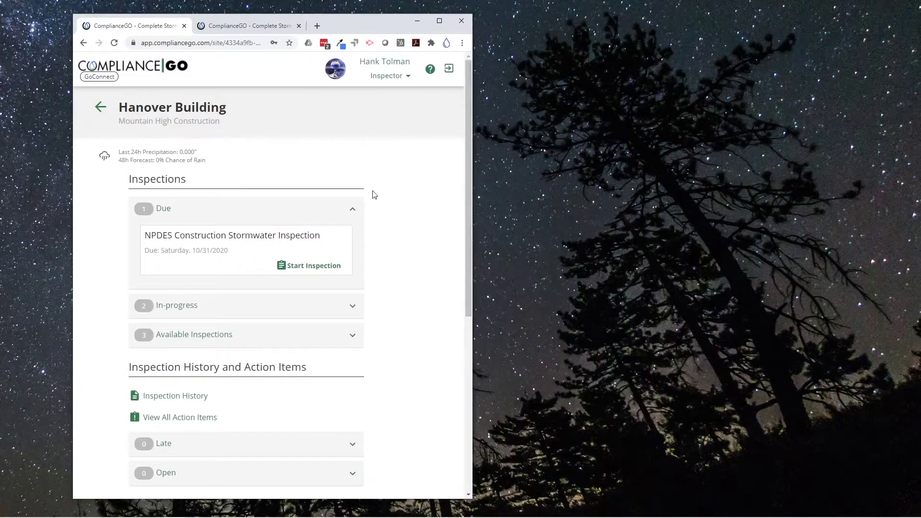
pyautogui.scroll(-5, 317, 233)
pyautogui.scroll(5, 315, 236)
pyautogui.scroll(1, 315, 236)
pyautogui.moveTo(473, 186); pyautogui.dragTo(434, 185)
# Start the due NPDES Construction Stormwater Inspection and look through its instructions, date and time, and questions.
pyautogui.click(282, 269)
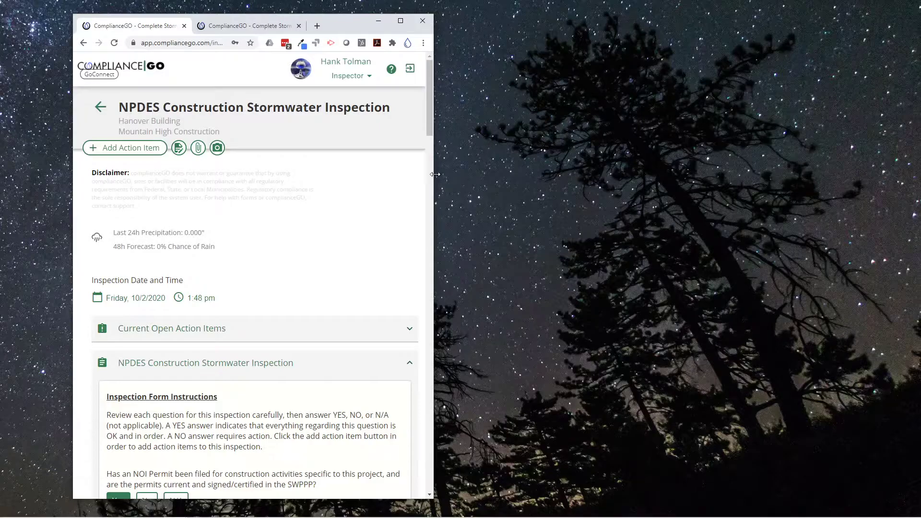
pyautogui.scroll(-5, 341, 314)
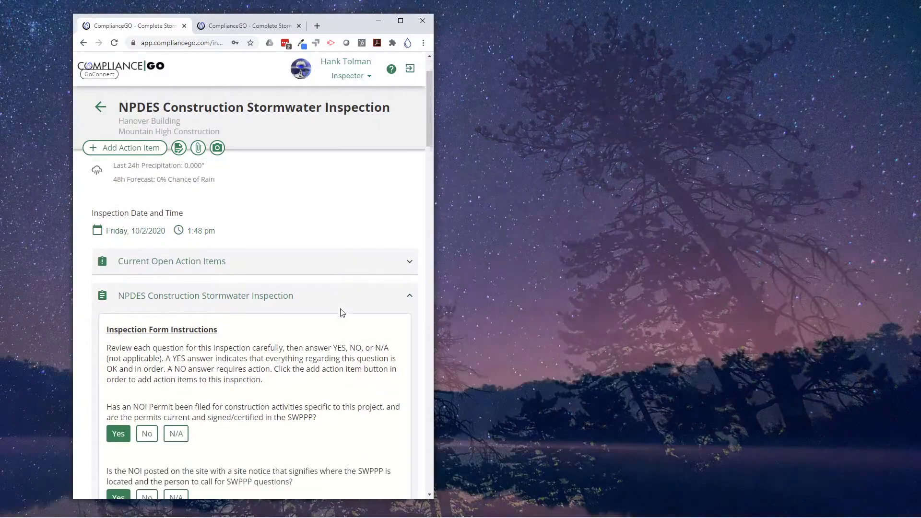
pyautogui.scroll(-10, 342, 312)
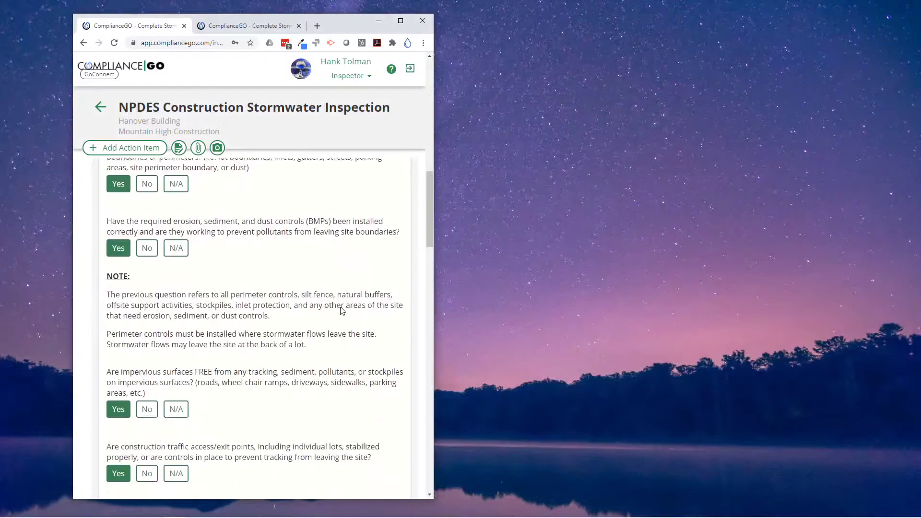
pyautogui.scroll(-10, 342, 311)
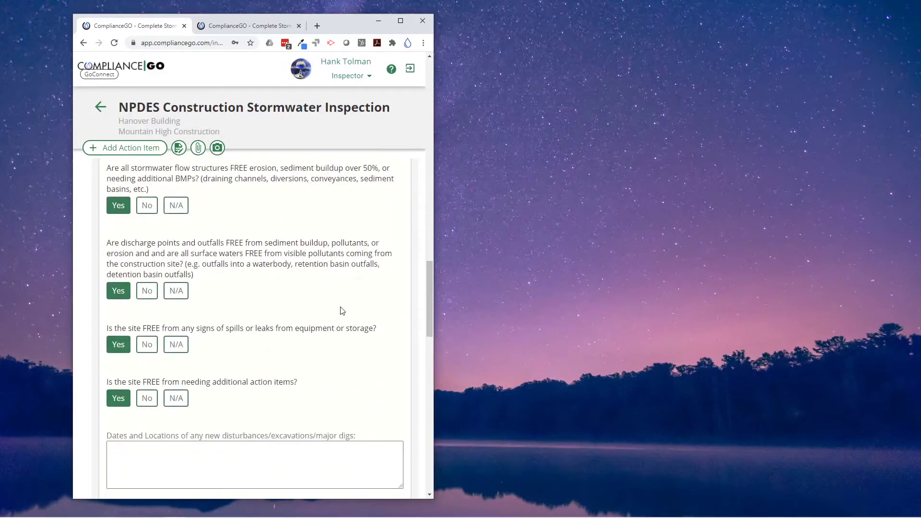
pyautogui.scroll(20, 342, 311)
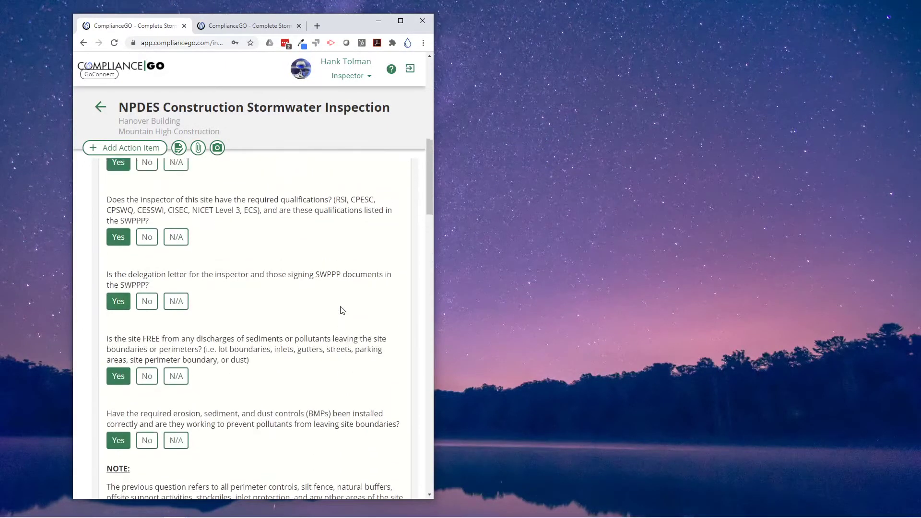
pyautogui.scroll(3, 342, 310)
pyautogui.scroll(-5, 342, 311)
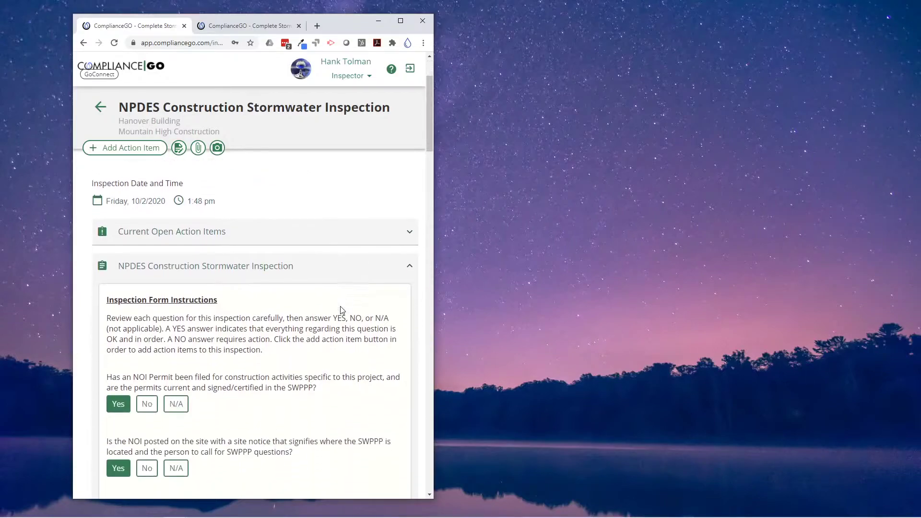
pyautogui.scroll(3, 340, 312)
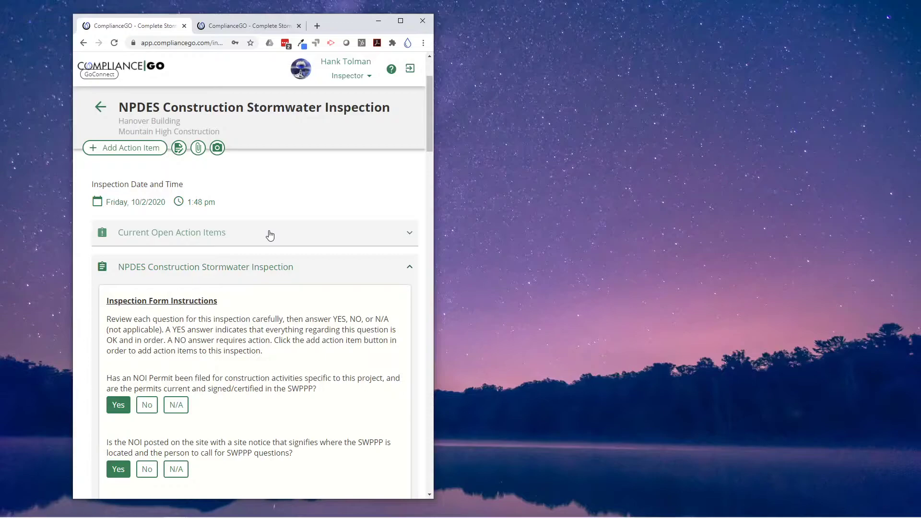
pyautogui.scroll(-2, 254, 376)
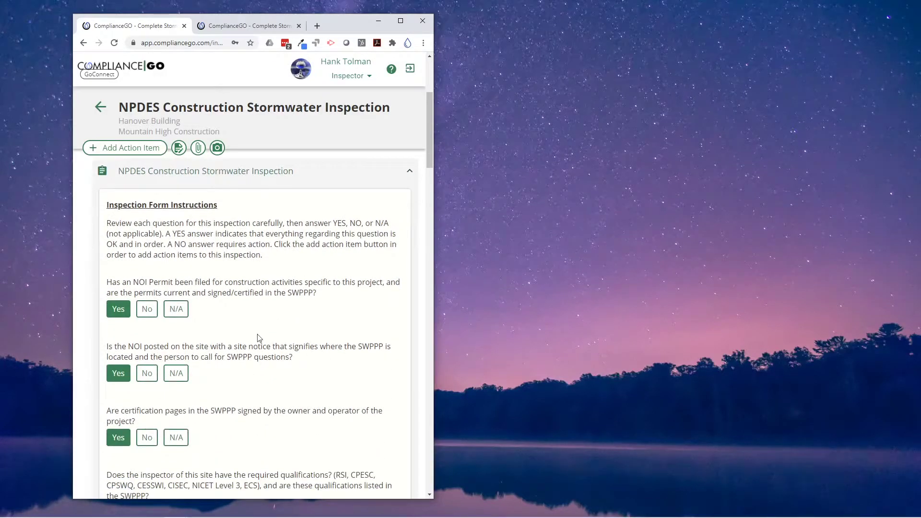
pyautogui.scroll(4, 283, 310)
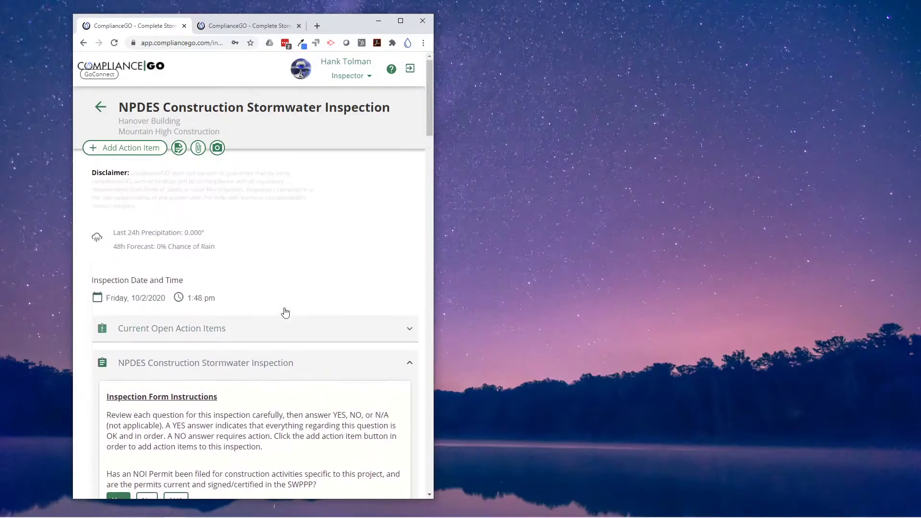
# Answer No to the inspector qualifications question, keeping Yes for the NOI permit, NOI posting and certification pages questions.
pyautogui.scroll(-4, 275, 327)
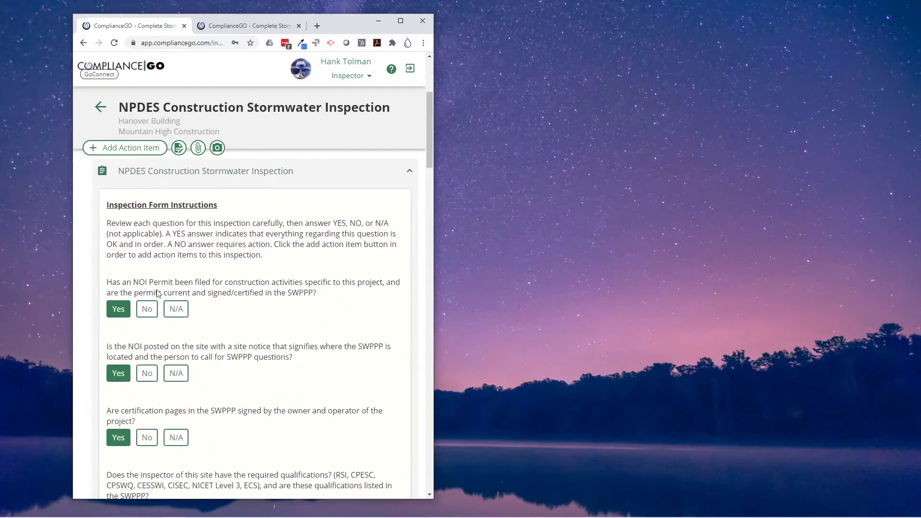
pyautogui.click(152, 315)
pyautogui.click(116, 311)
pyautogui.click(147, 375)
pyautogui.click(148, 439)
pyautogui.scroll(-2, 192, 417)
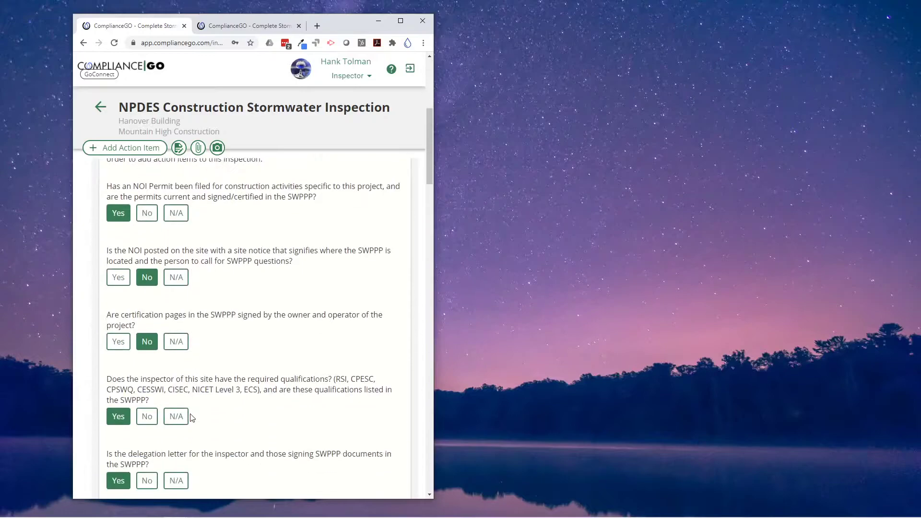
pyautogui.click(143, 420)
pyautogui.click(125, 278)
pyautogui.click(119, 342)
pyautogui.scroll(2, 334, 344)
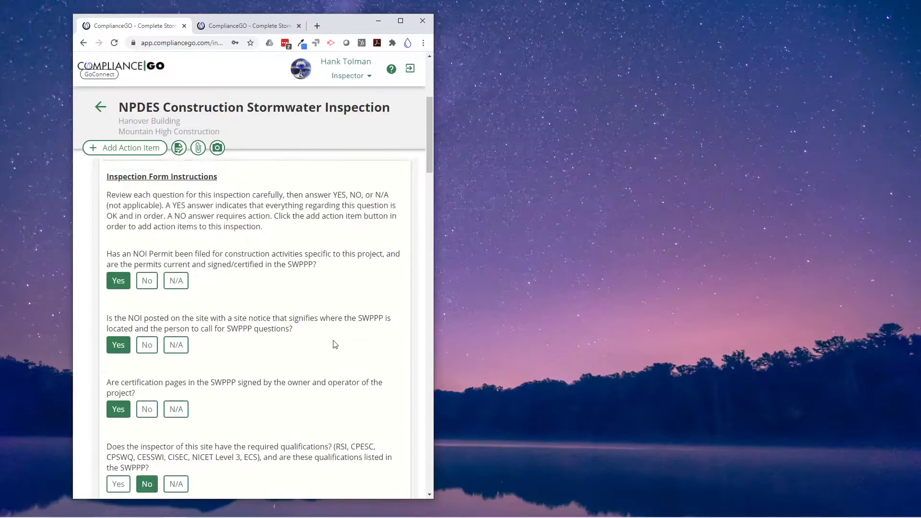
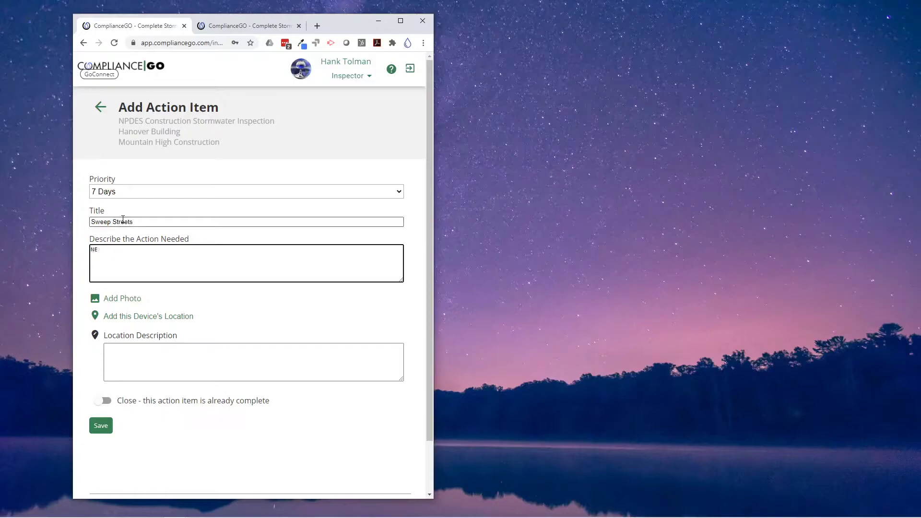
# Describe the action needed for the Sweep Streets item as "Near Entrance" and add this device's location.
pyautogui.write('ear Entrance')
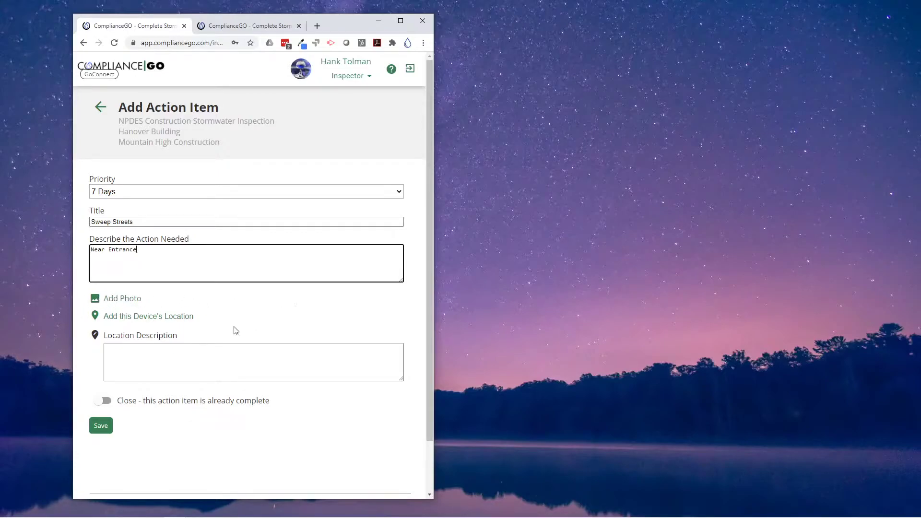
pyautogui.click(142, 317)
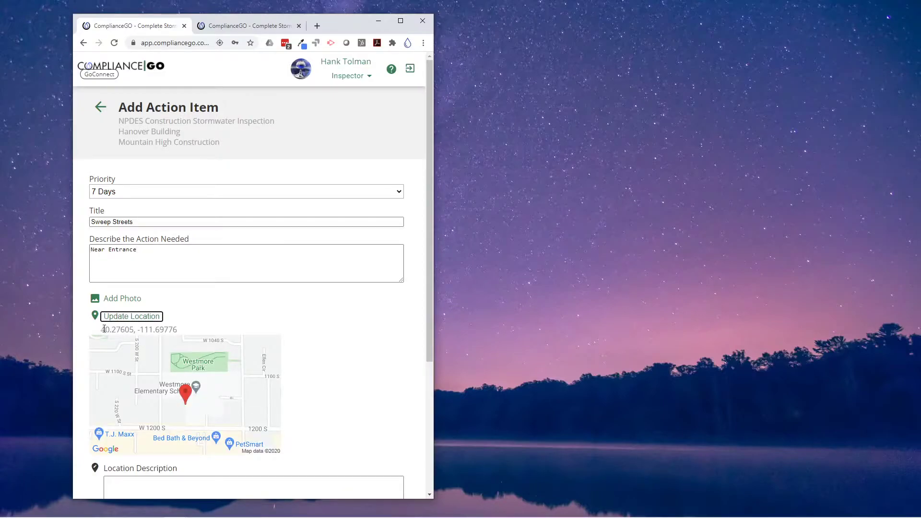
pyautogui.moveTo(179, 331); pyautogui.dragTo(96, 331)
pyautogui.click(192, 331)
# Review the whole action item form, including the location map, the empty location description and the already-complete option.
pyautogui.scroll(-4, 315, 411)
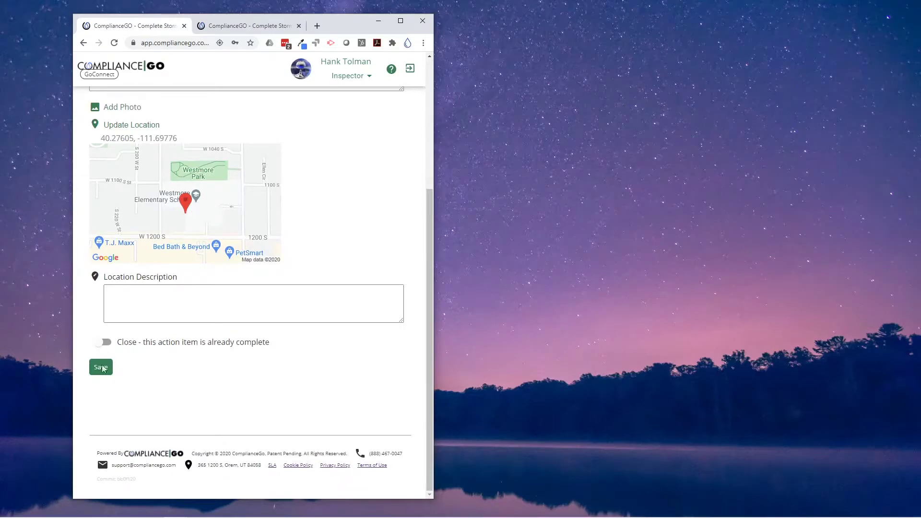
pyautogui.click(156, 299)
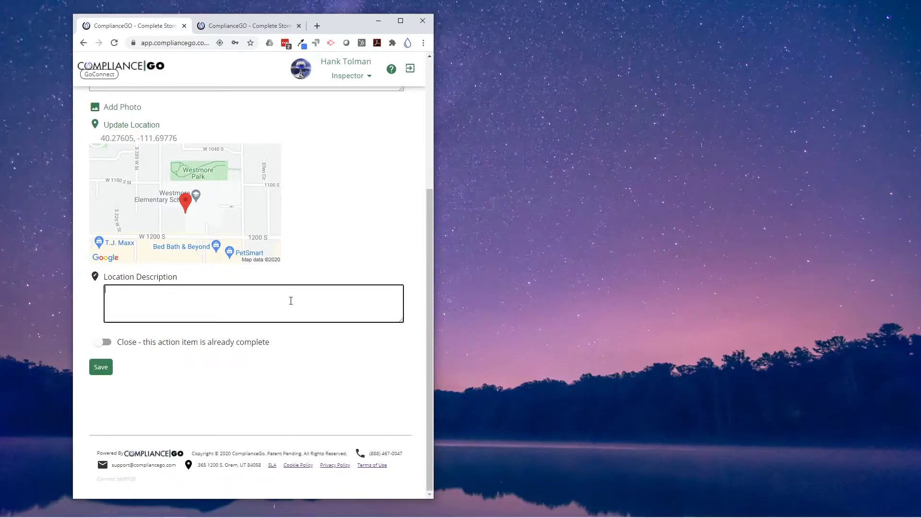
pyautogui.scroll(2, 282, 381)
pyautogui.scroll(-3, 282, 381)
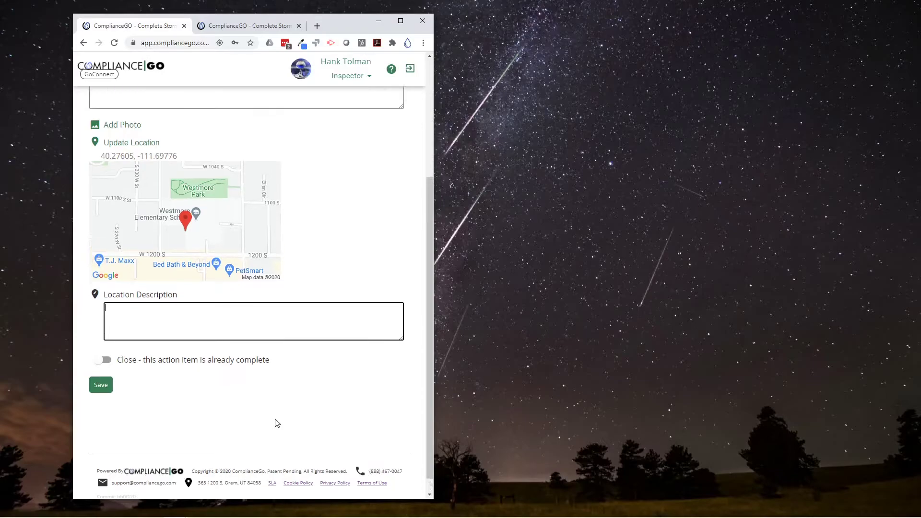
pyautogui.scroll(4, 273, 422)
pyautogui.scroll(-3, 267, 426)
pyautogui.scroll(3, 267, 426)
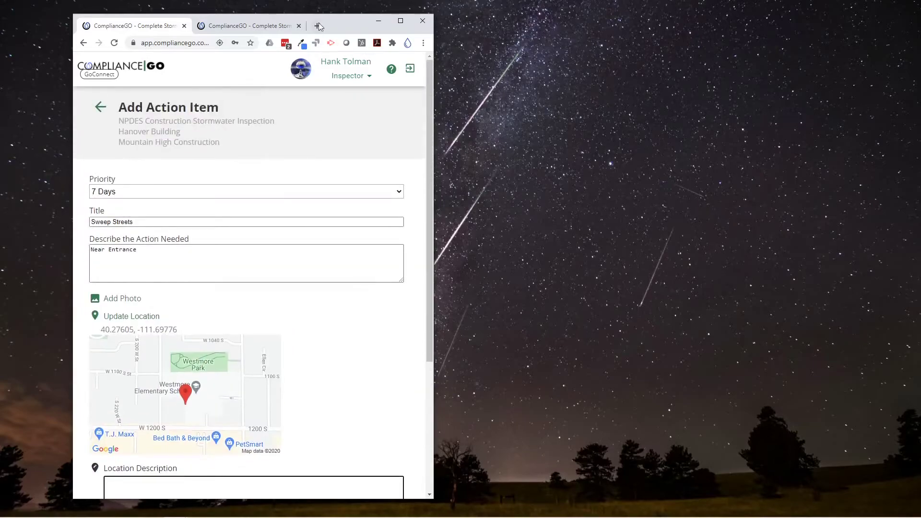
# Maximize the browser window, leave the action item form, and look at the inspection's note, attachment and photo forms.
pyautogui.doubleClick(349, 19)
pyautogui.click(17, 110)
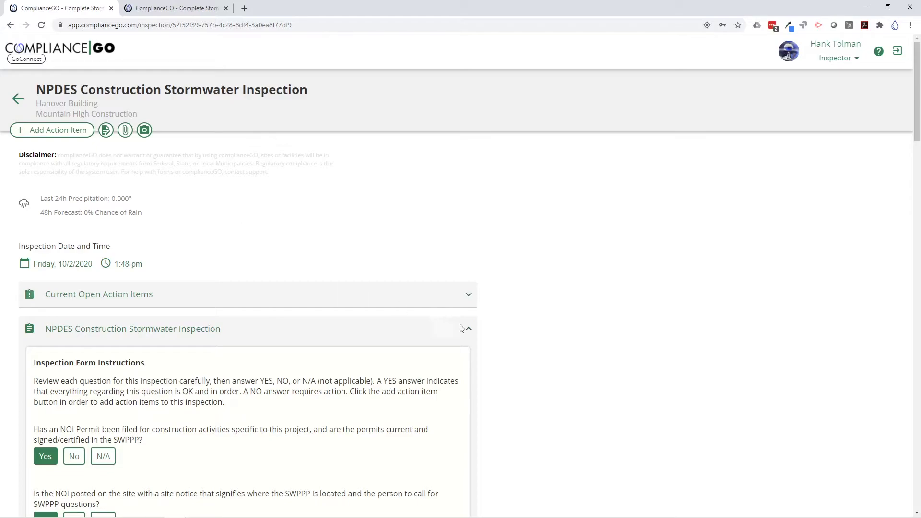
pyautogui.click(106, 130)
pyautogui.click(19, 105)
pyautogui.click(132, 134)
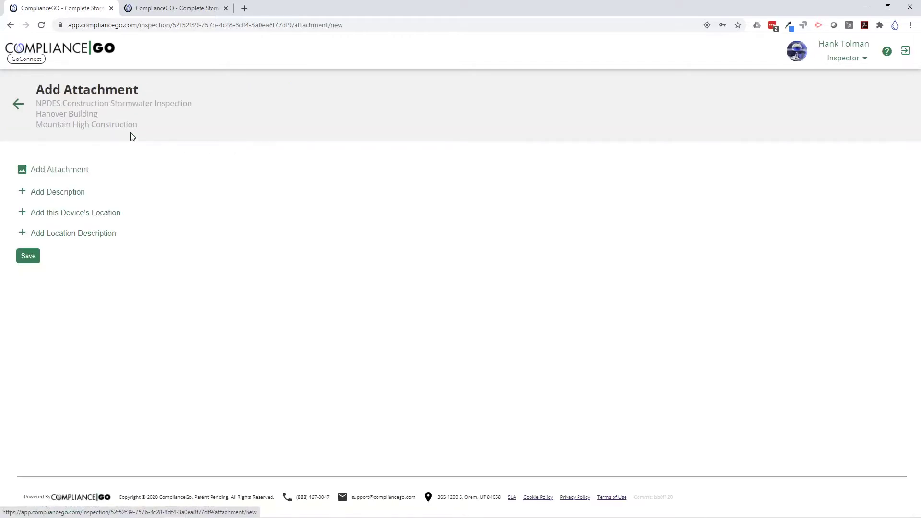
pyautogui.click(21, 109)
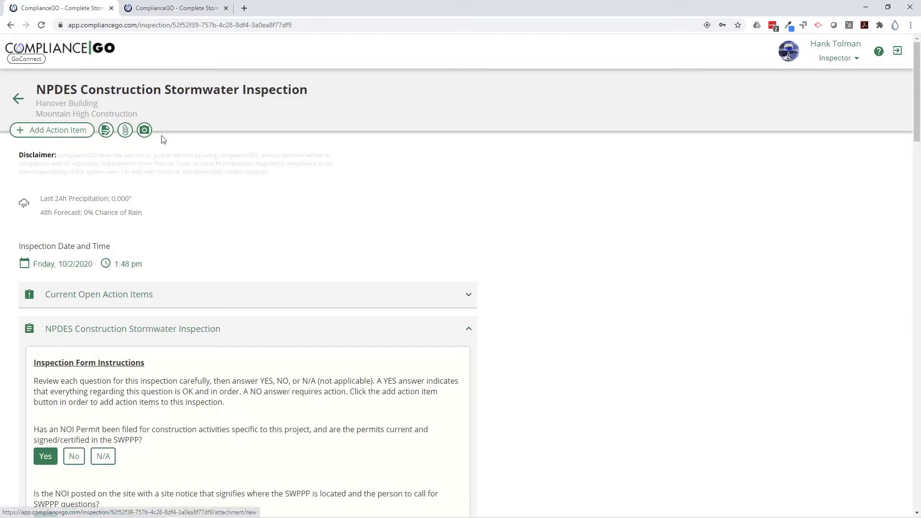
pyautogui.click(144, 130)
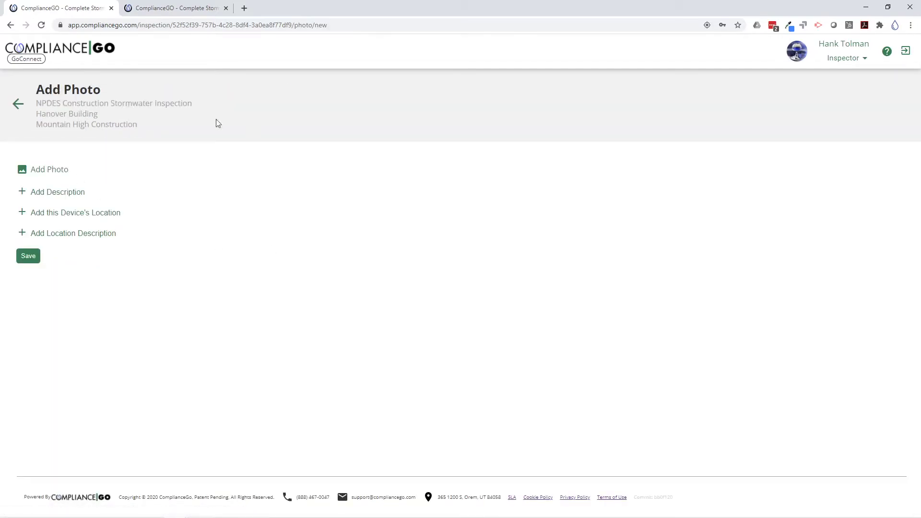
pyautogui.click(18, 104)
# Review the remaining inspection form, agree to the Electronic Signature Statement, and sign and send the inspection.
pyautogui.scroll(-20, 223, 296)
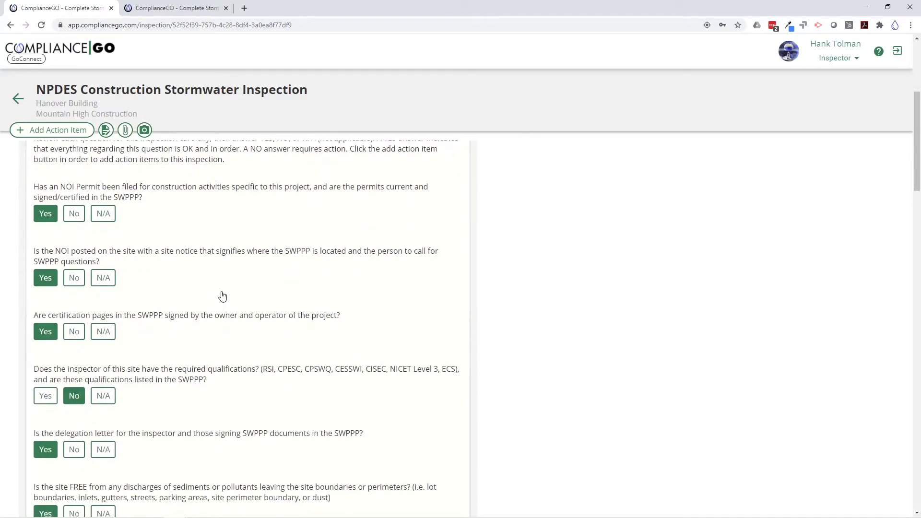
pyautogui.scroll(-15, 545, 344)
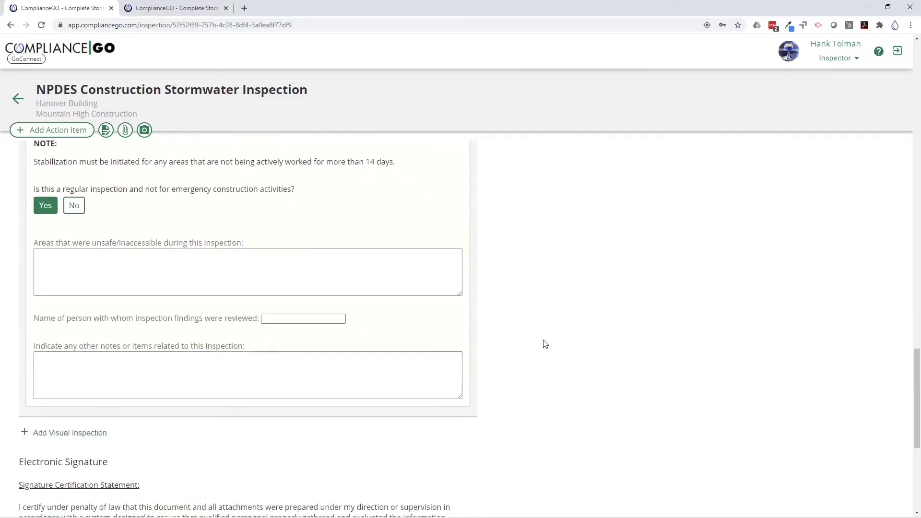
pyautogui.scroll(5, 545, 344)
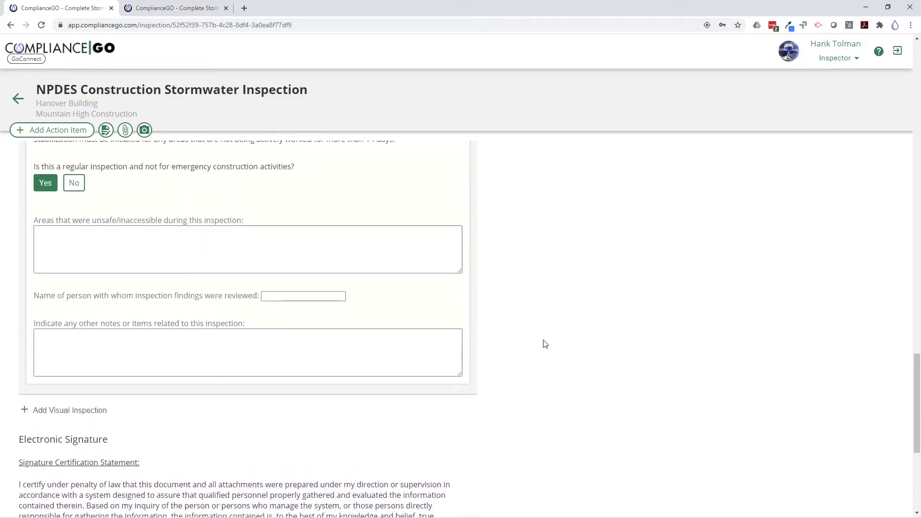
pyautogui.scroll(-5, 545, 344)
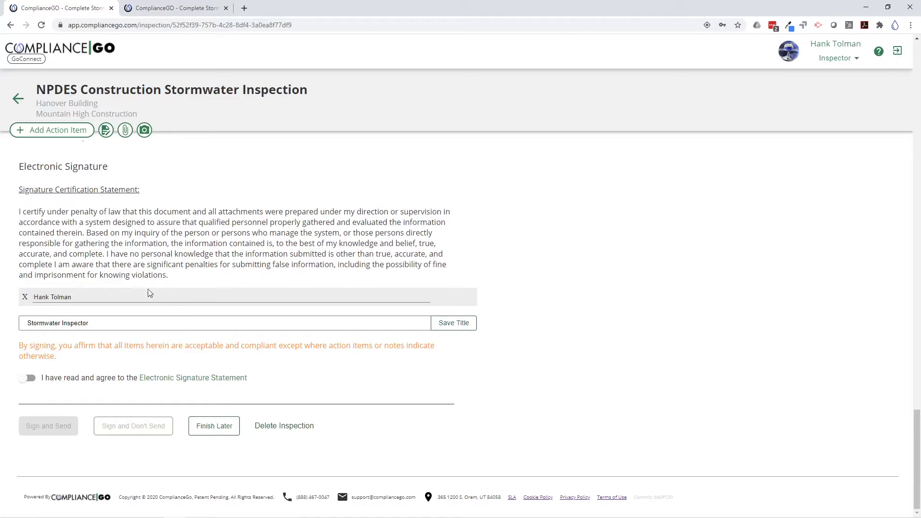
pyautogui.click(28, 379)
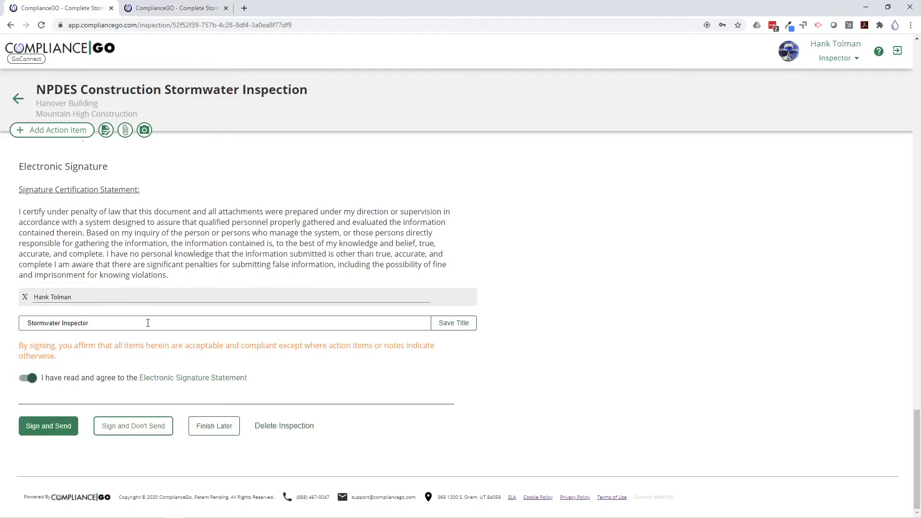
pyautogui.click(52, 426)
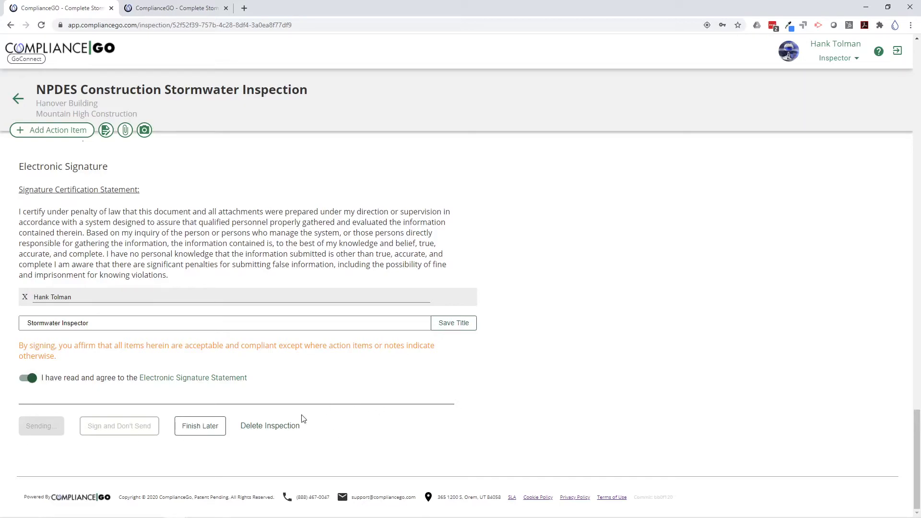
pyautogui.scroll(5, 343, 384)
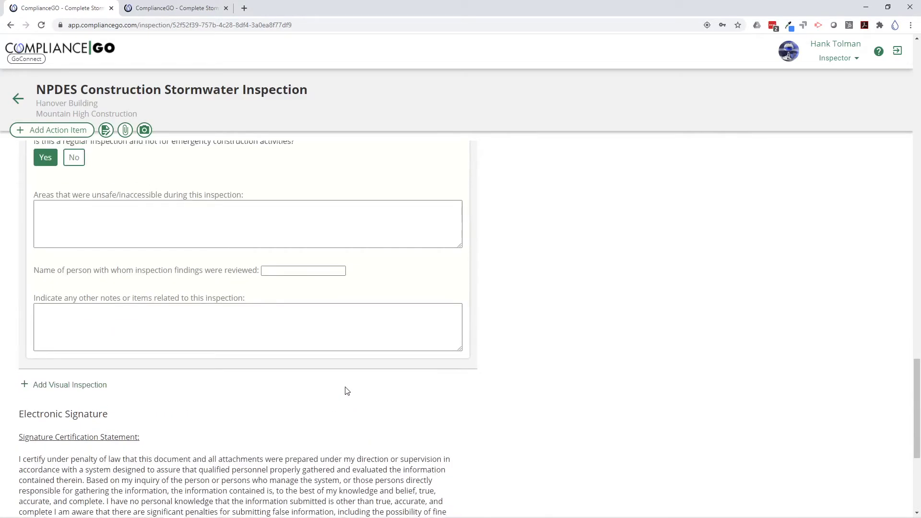
pyautogui.scroll(5, 345, 390)
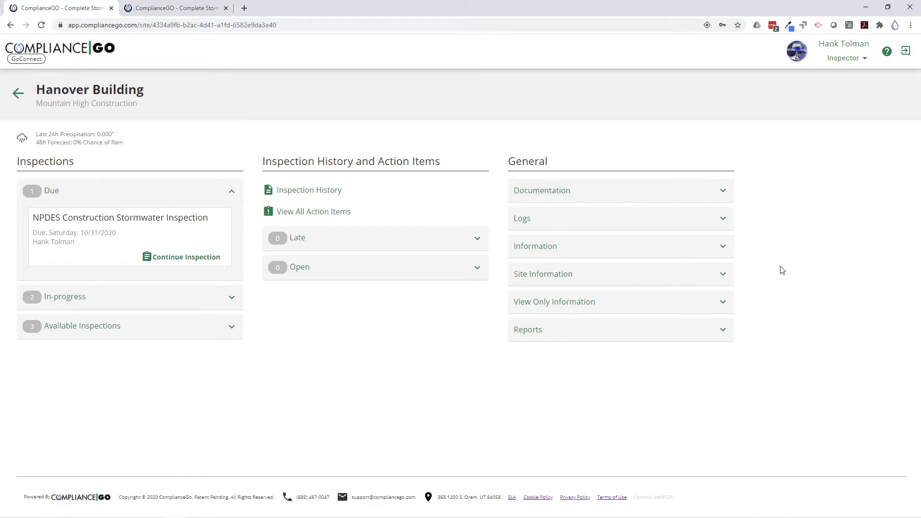
# Open Copy of Site Map from the Hanover Building's site maps at 50% zoom.
pyautogui.click(566, 195)
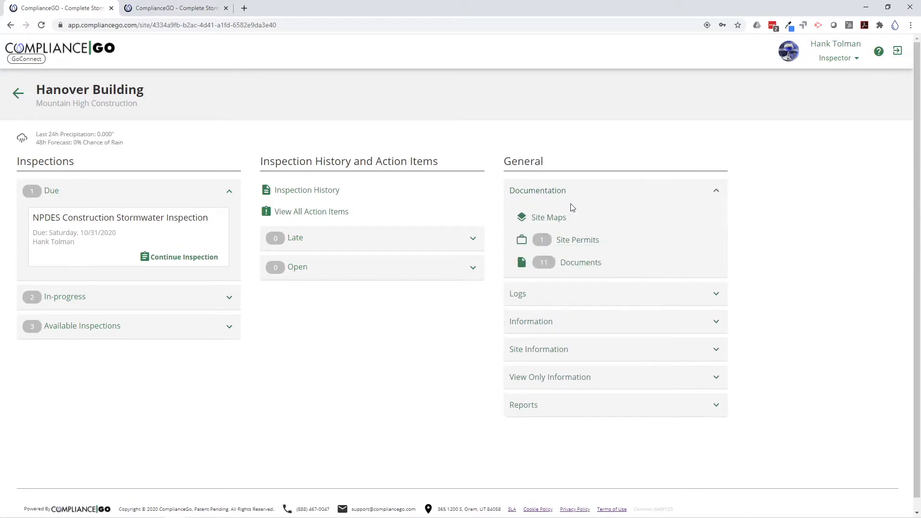
pyautogui.click(547, 217)
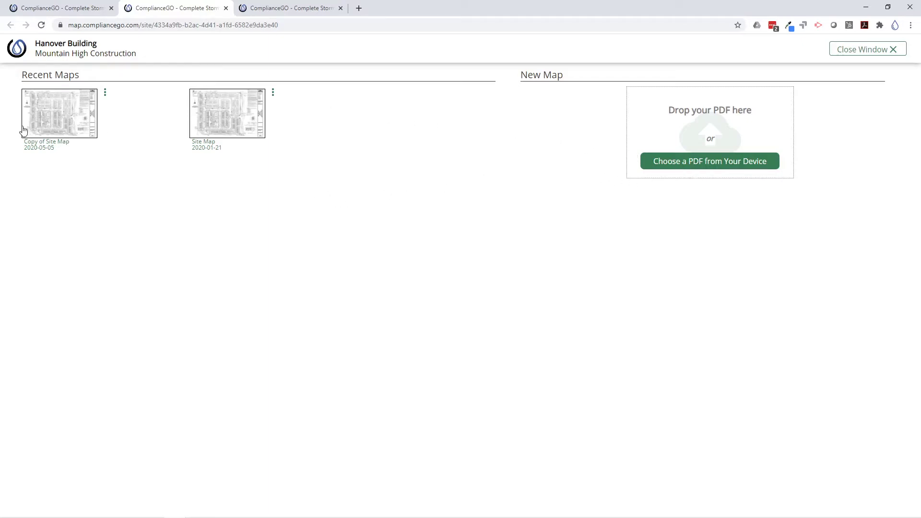
pyautogui.click(54, 117)
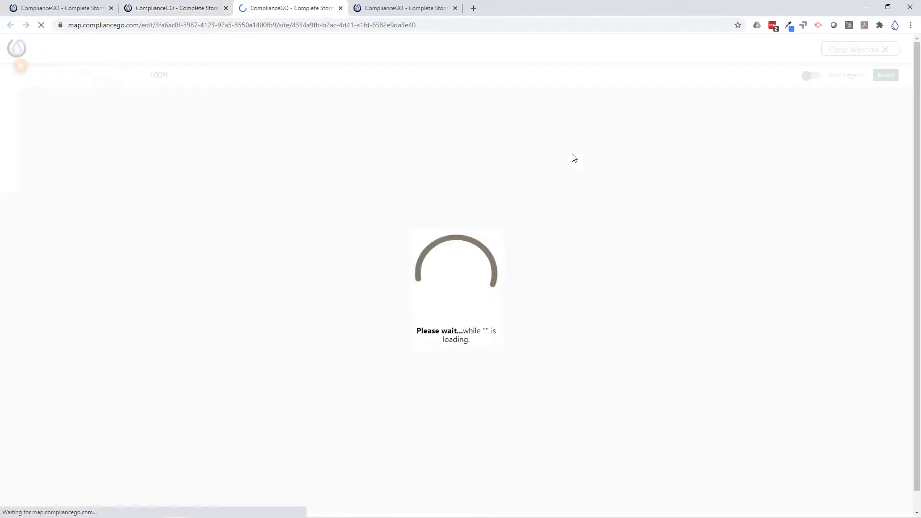
pyautogui.click(88, 14)
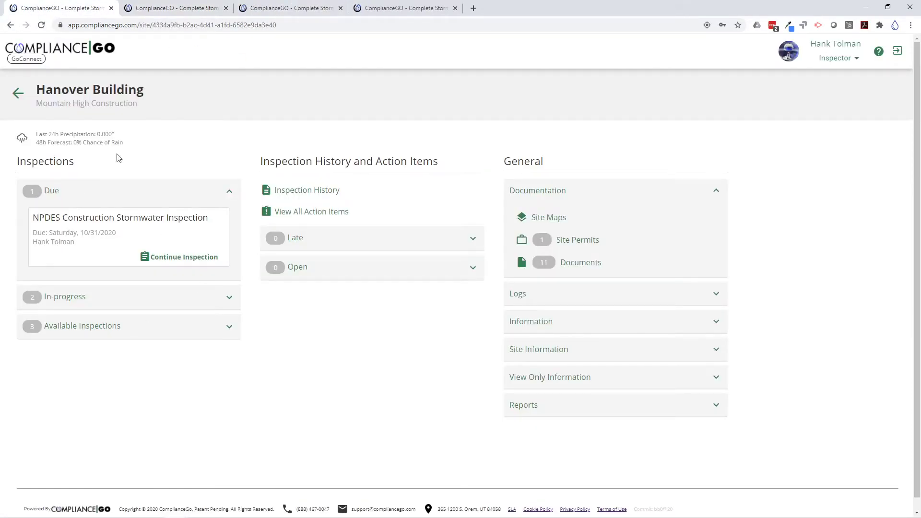
pyautogui.click(274, 10)
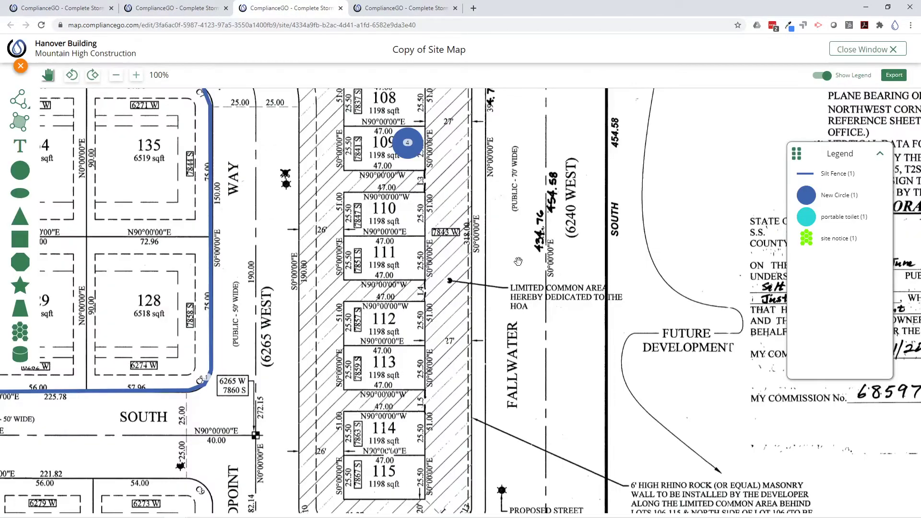
pyautogui.click(116, 75)
pyautogui.click(116, 77)
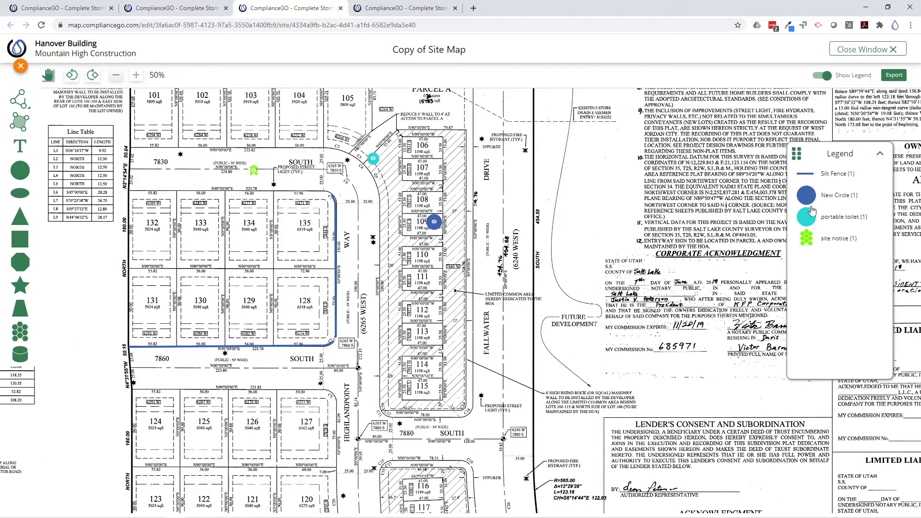
# Place a red square marker on lot 128 of the site map, labelled "Dumpster" with location 128.
pyautogui.click(21, 242)
pyautogui.click(314, 314)
pyautogui.moveTo(320, 320); pyautogui.dragTo(321, 318)
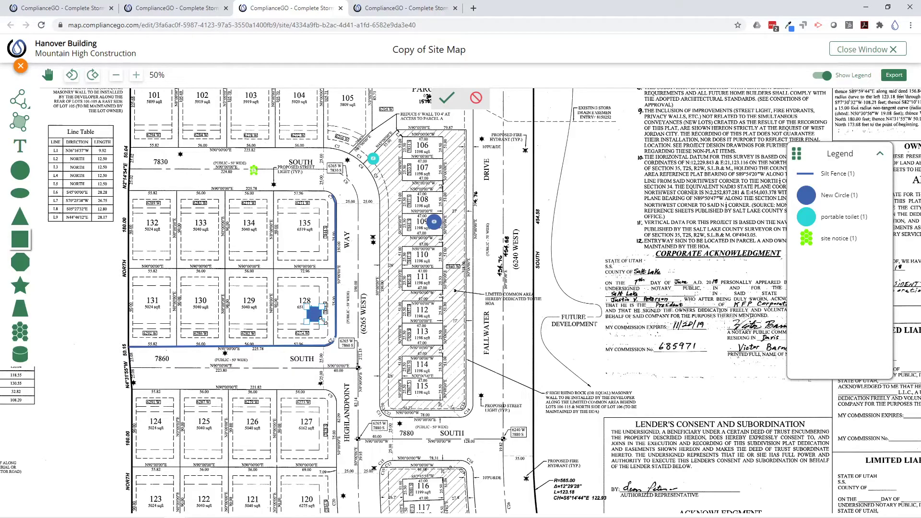
pyautogui.click(446, 99)
pyautogui.click(324, 206)
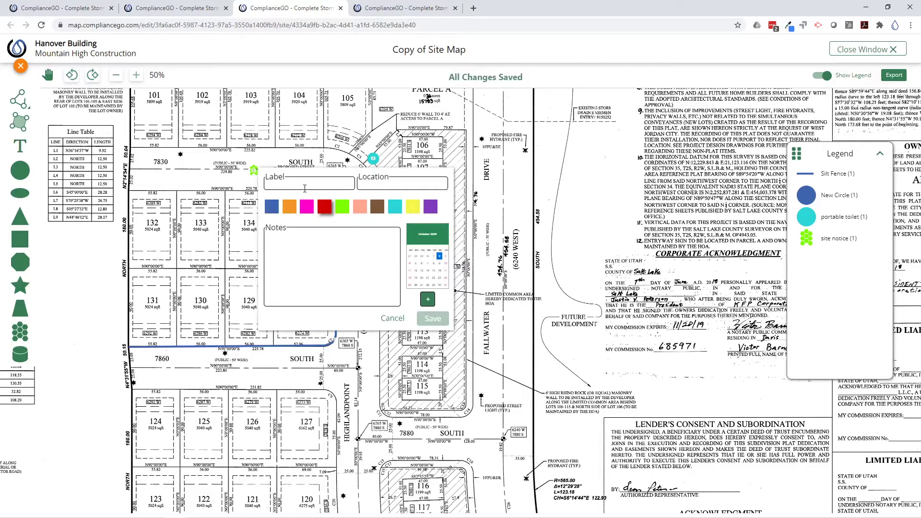
pyautogui.click(304, 187)
pyautogui.write('Dumpster')
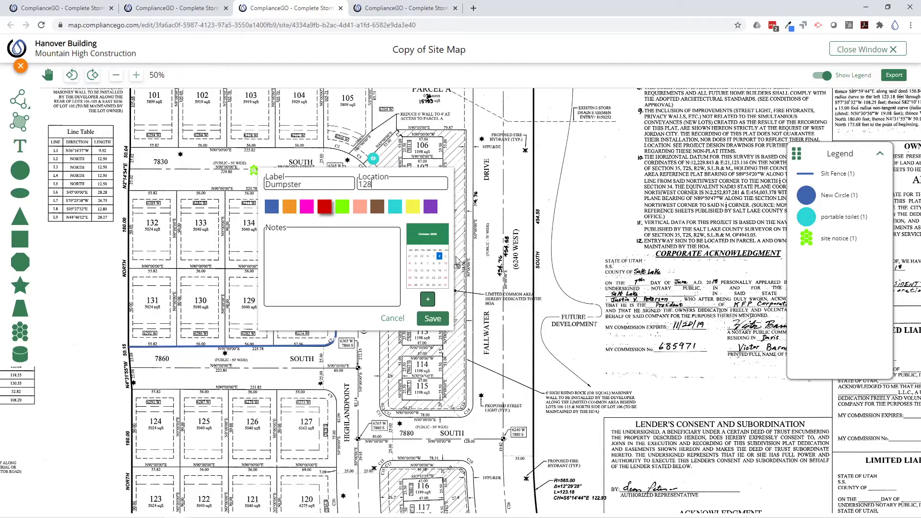
# Pick September 30, 2020 as the lot 128 Dumpster's date and save the marker.
pyautogui.click(430, 236)
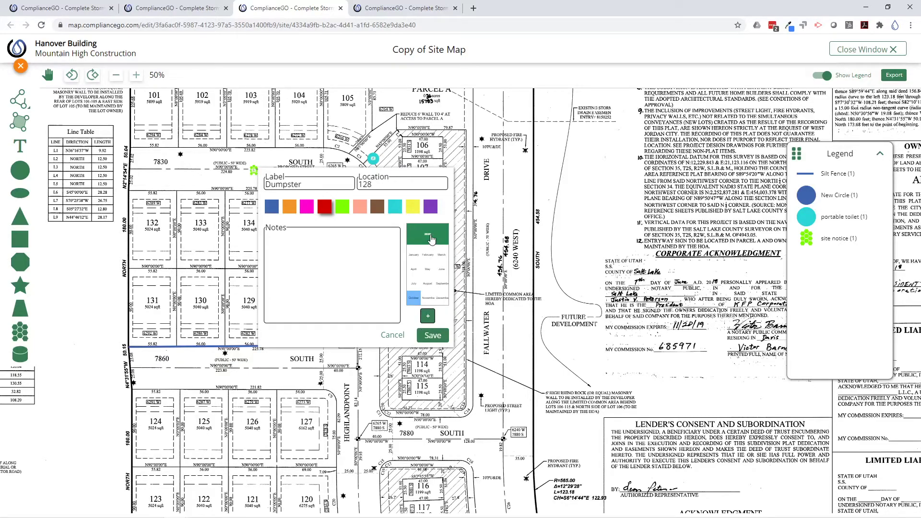
pyautogui.click(414, 297)
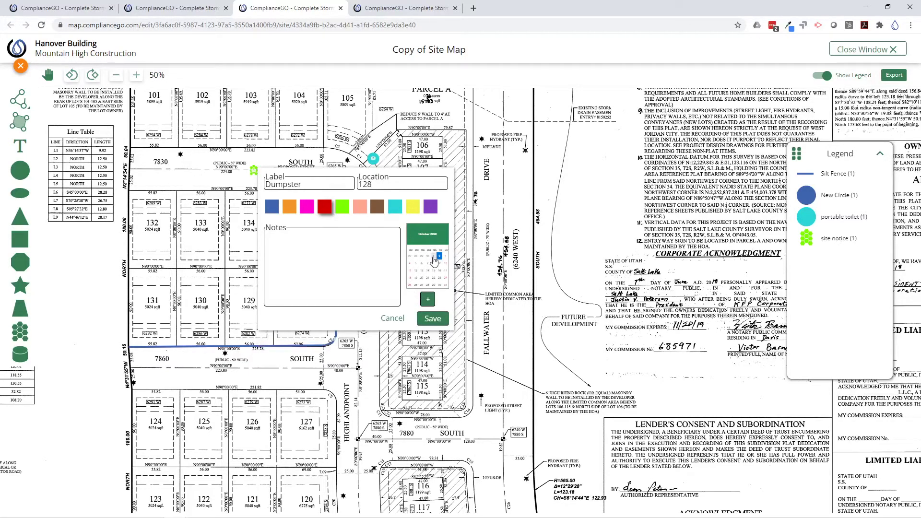
pyautogui.click(428, 299)
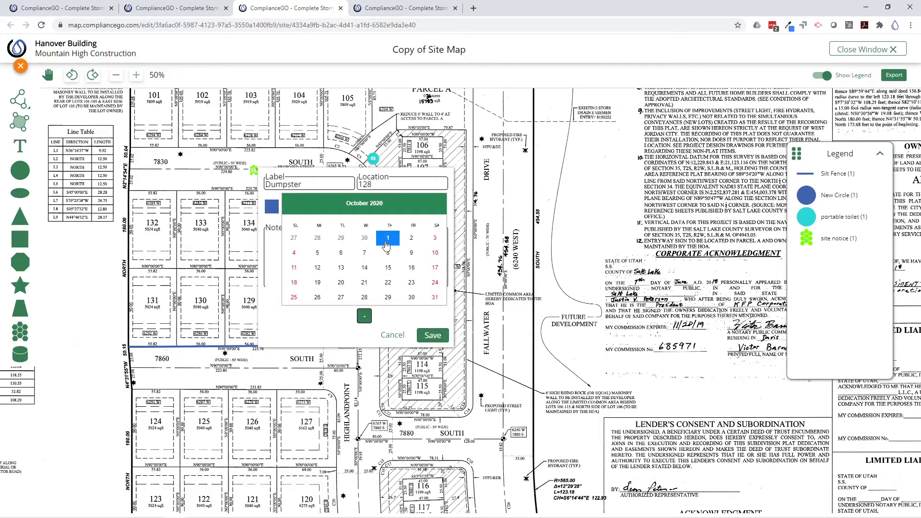
pyautogui.click(364, 237)
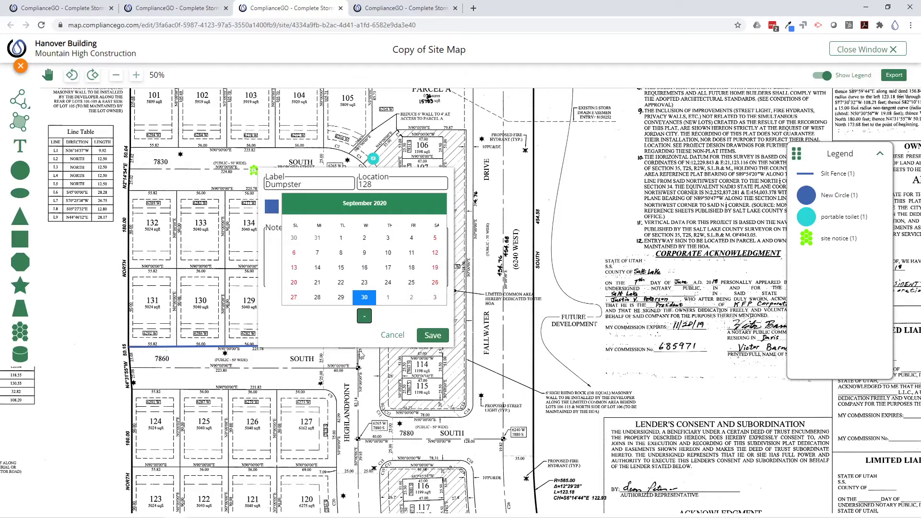
pyautogui.click(364, 316)
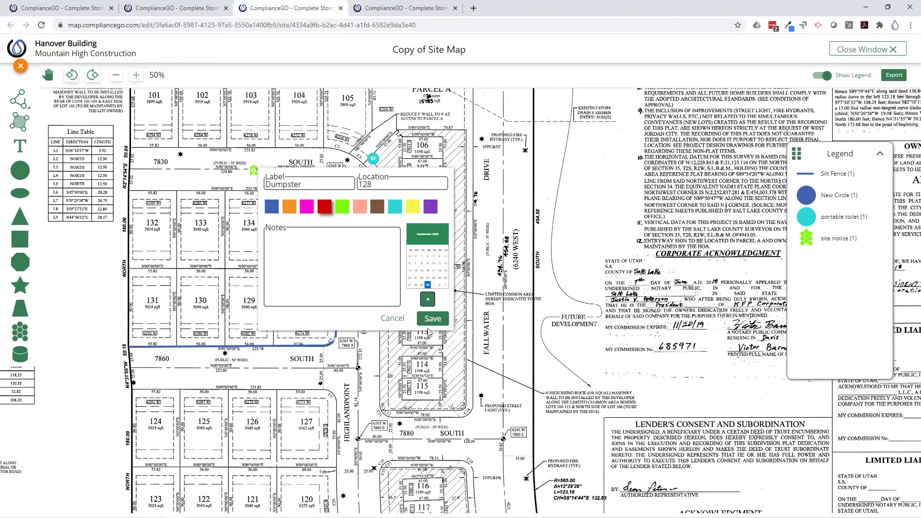
pyautogui.click(434, 320)
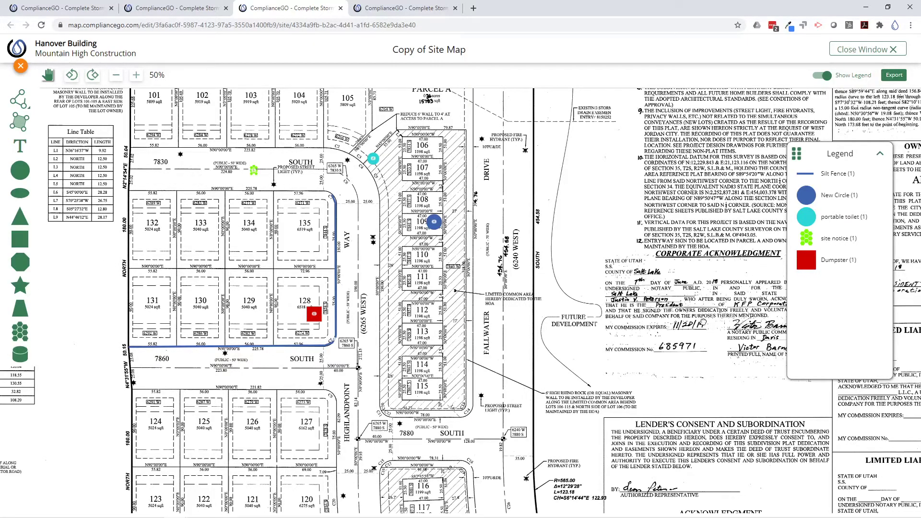
# Add a second Dumpster marker on lot 104, enter 104 as its location, and save it.
pyautogui.click(309, 133)
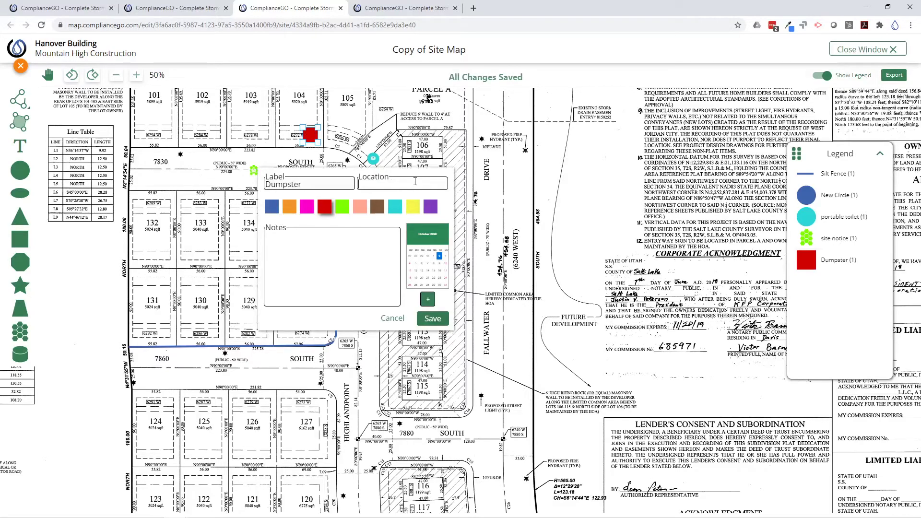
pyautogui.click(415, 182)
pyautogui.write('104')
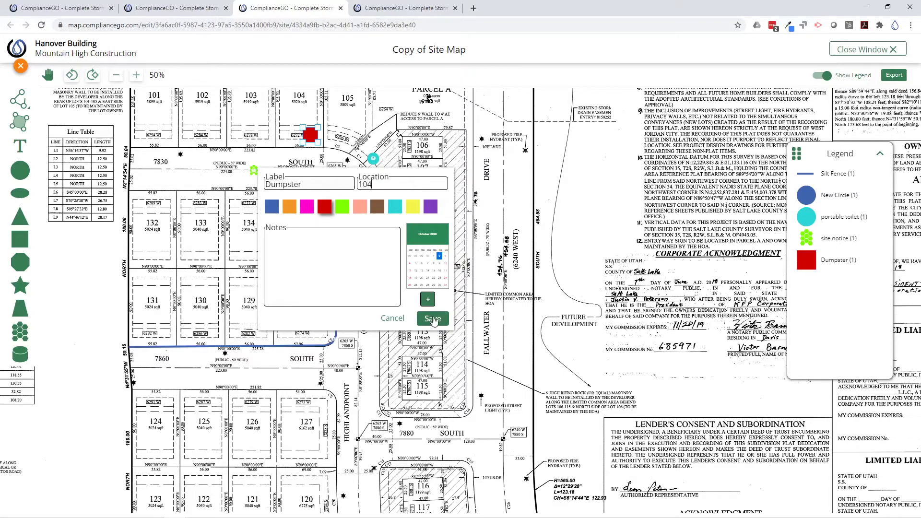
pyautogui.click(433, 319)
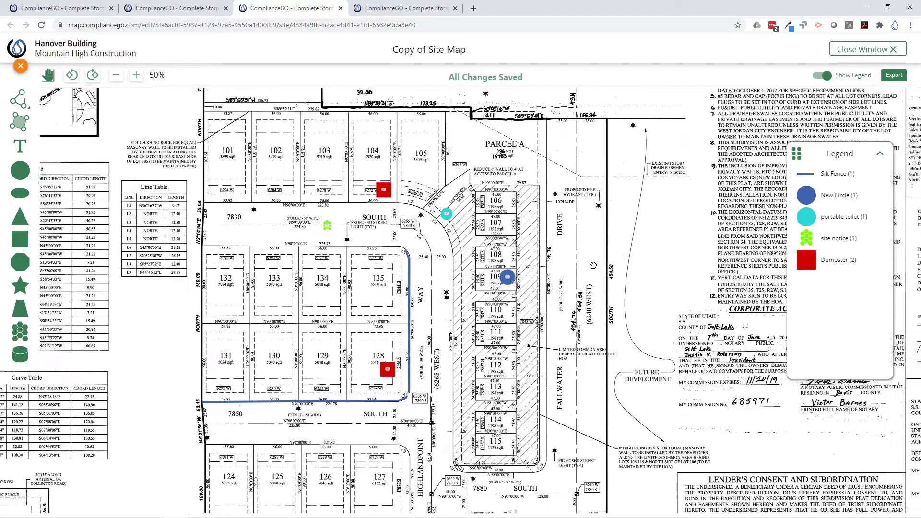
# Add the note "1/2" to the Dumpster marker on lot 128 and view its Pictures section.
pyautogui.moveTo(594, 266); pyautogui.dragTo(507, 251)
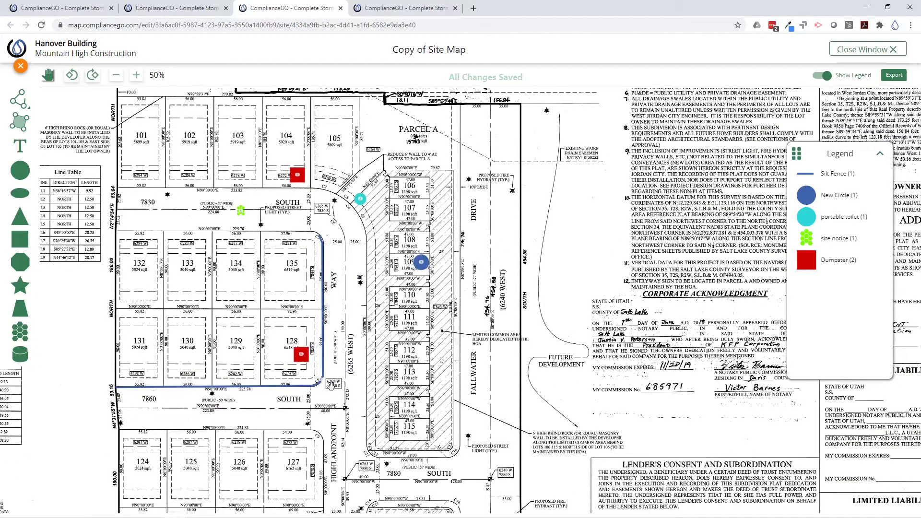
pyautogui.click(301, 354)
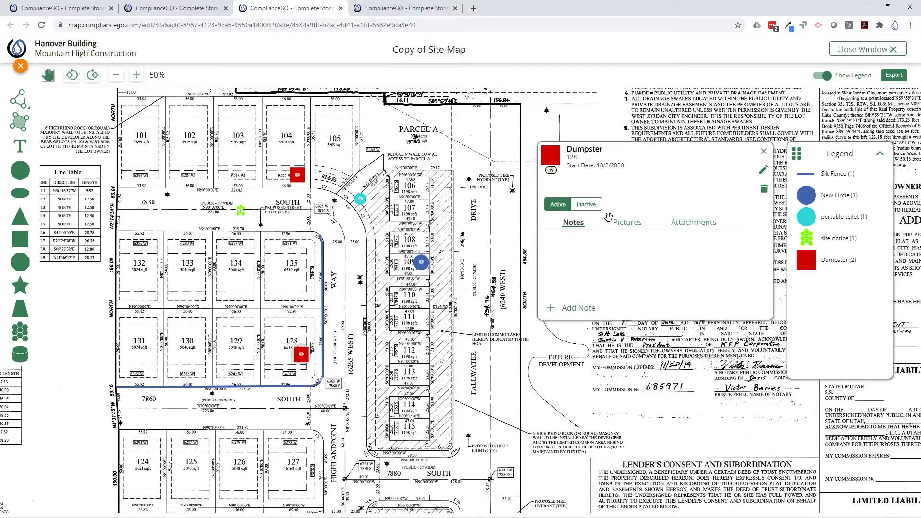
pyautogui.click(574, 309)
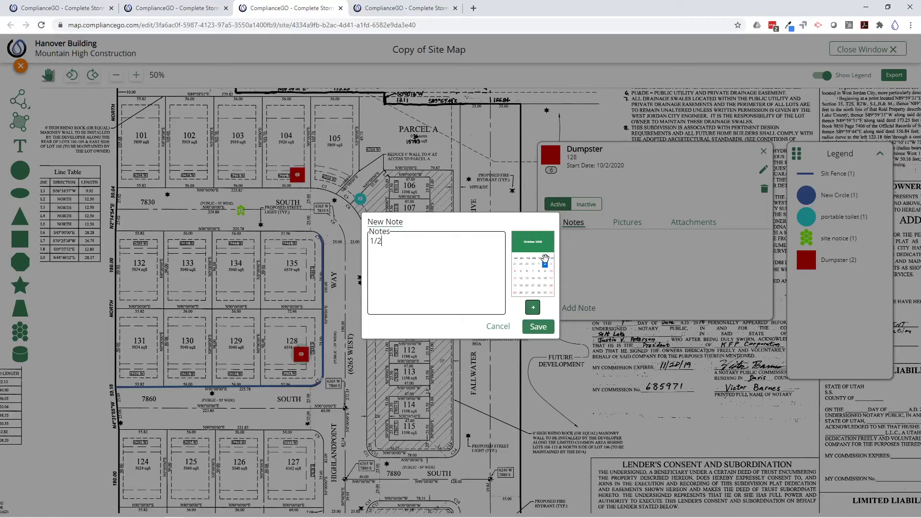
pyautogui.click(540, 326)
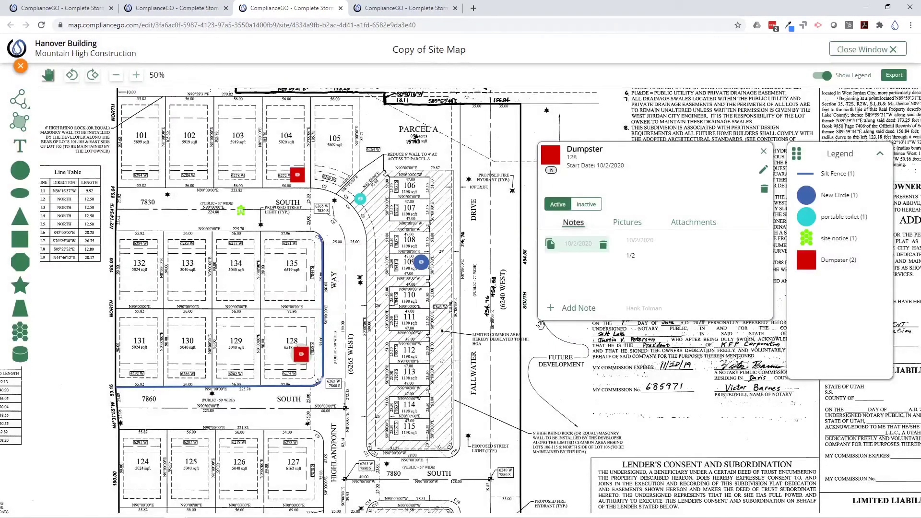
pyautogui.click(628, 223)
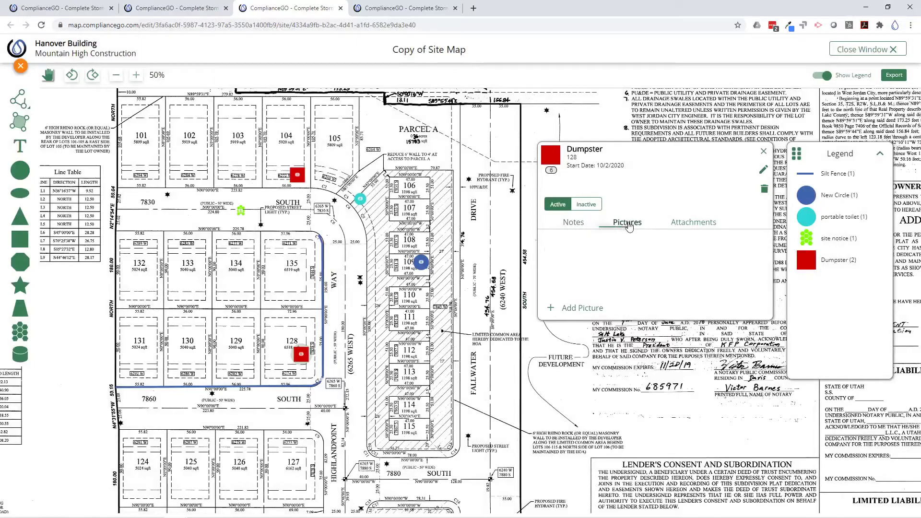
# View the lot 128 Dumpster's attachments and notes, and close its details.
pyautogui.click(703, 231)
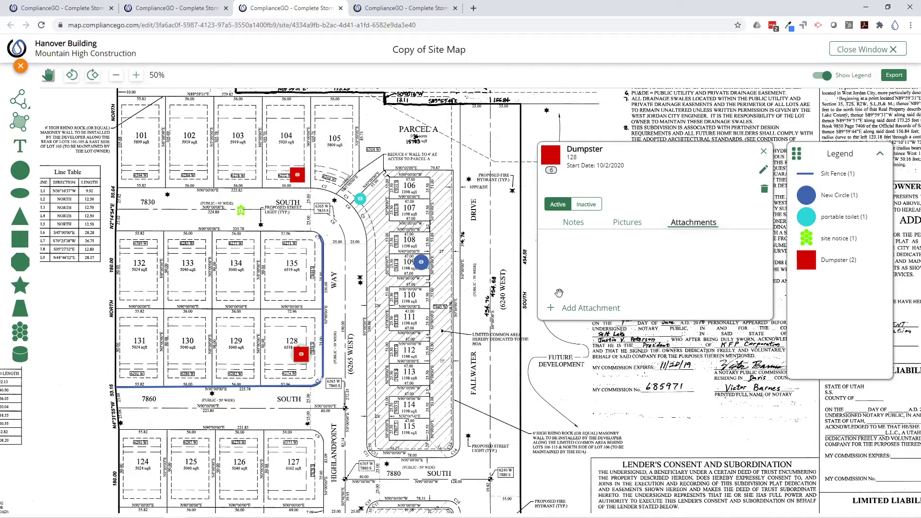
pyautogui.click(572, 224)
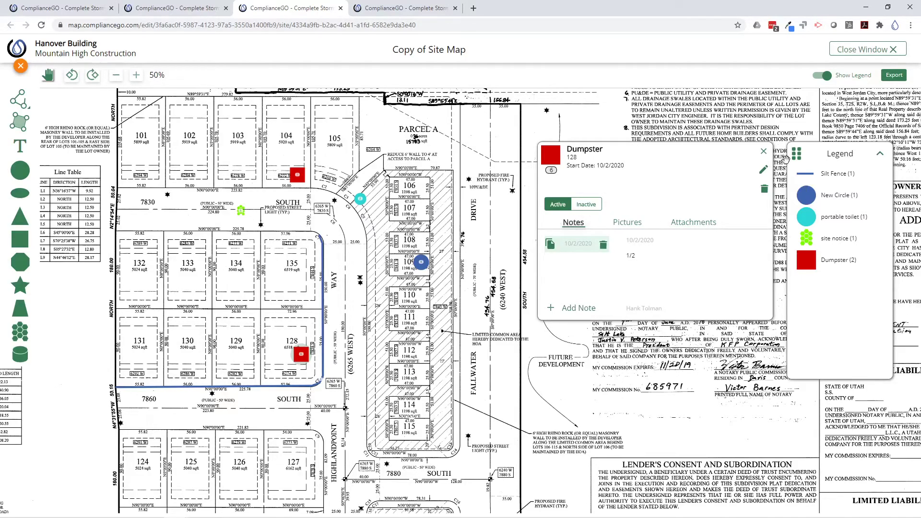
pyautogui.click(763, 152)
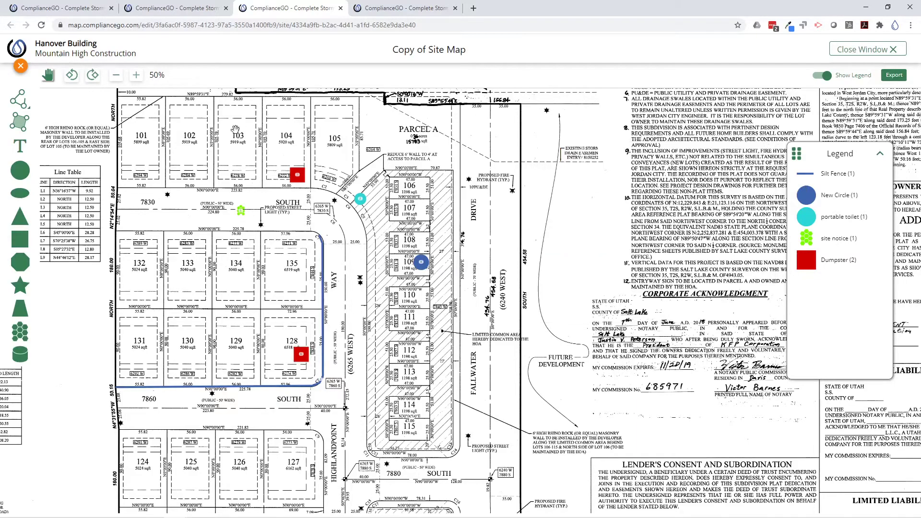
# Set the Dumpster marker on lot 128 to Inactive and close its details.
pyautogui.moveTo(629, 331); pyautogui.dragTo(684, 246)
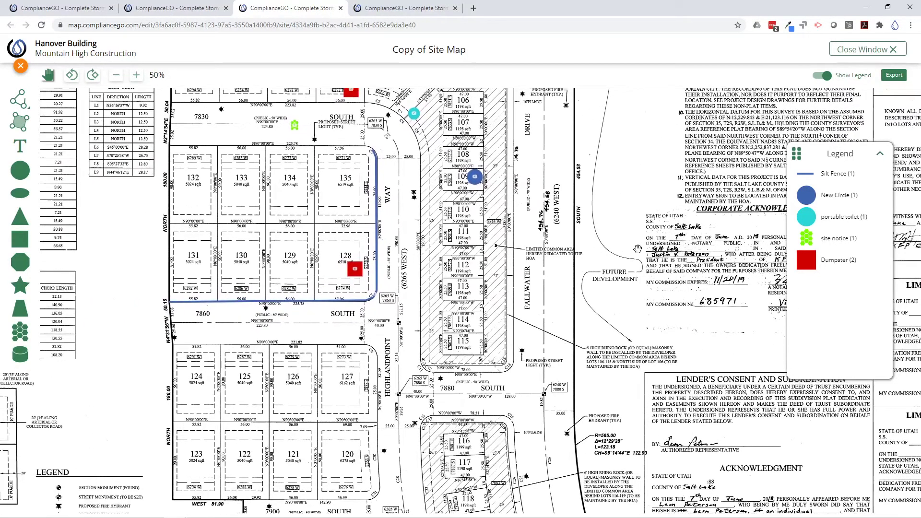
pyautogui.moveTo(632, 314); pyautogui.dragTo(597, 366)
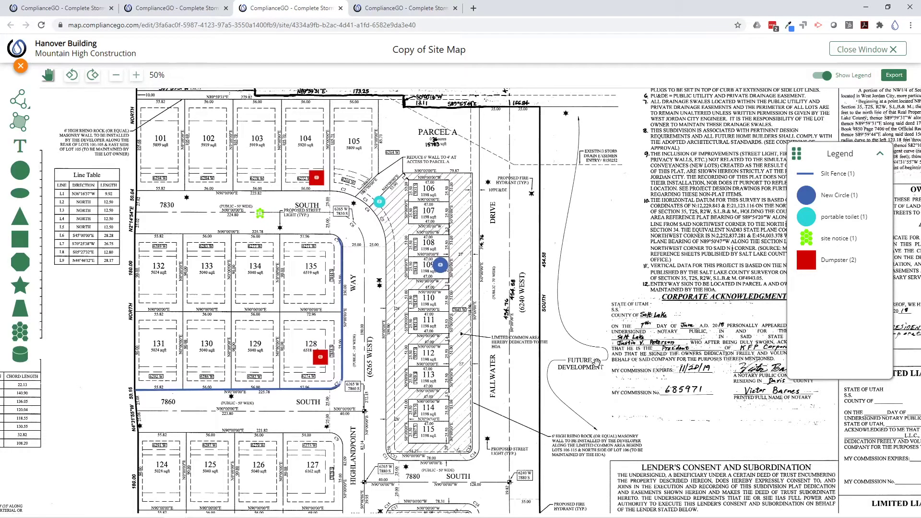
pyautogui.click(319, 357)
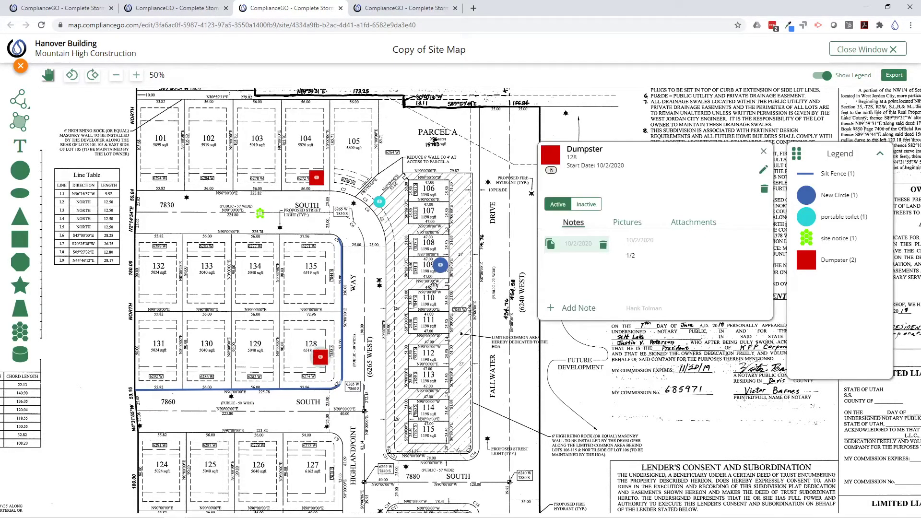
pyautogui.click(586, 205)
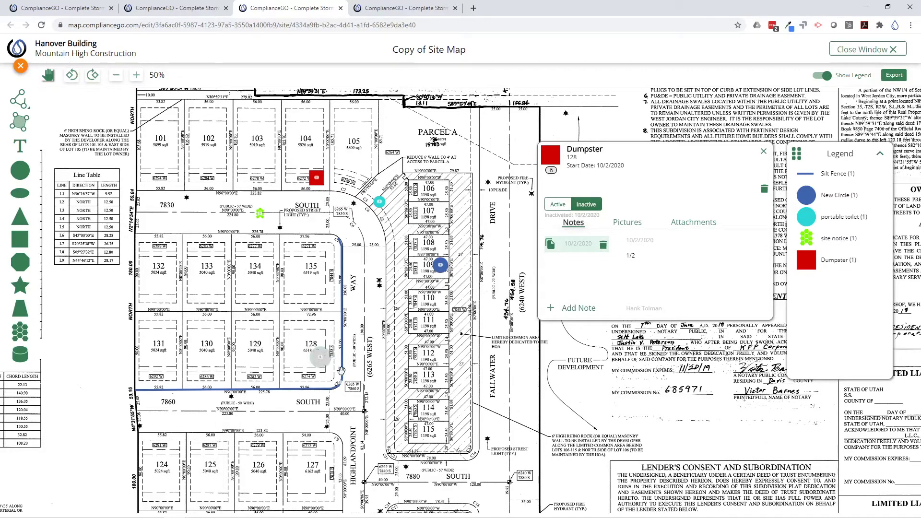
pyautogui.click(763, 152)
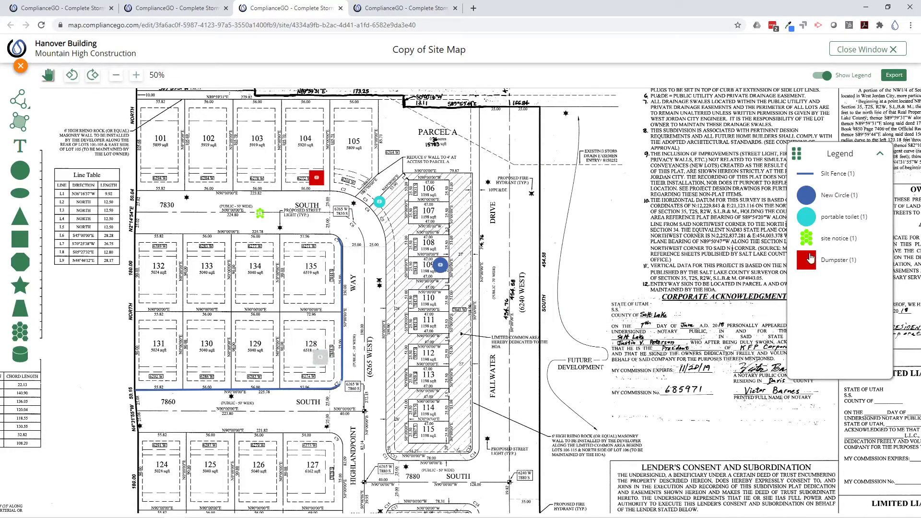
# Add a Dumpster marker on lot 131 with the note "Moved from 128" and location 131, and save it.
pyautogui.click(147, 361)
pyautogui.click(447, 98)
pyautogui.click(318, 272)
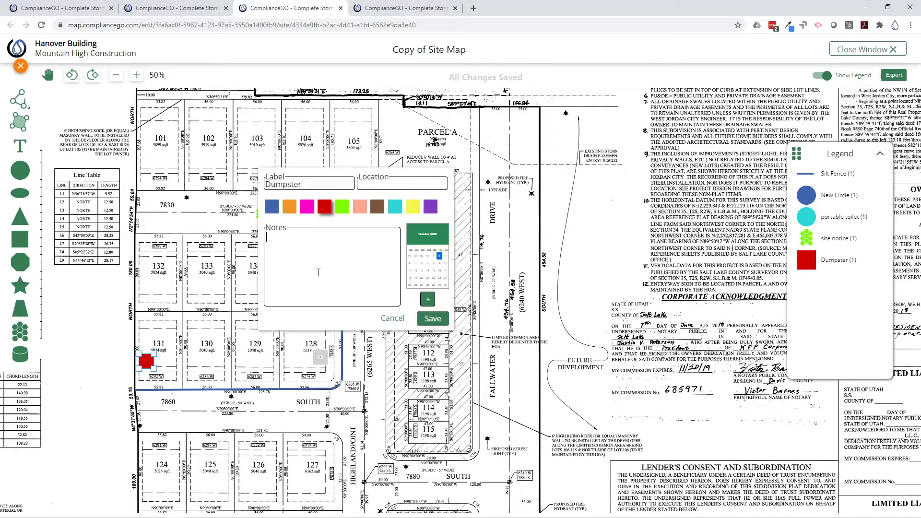
pyautogui.write('Moved from 128')
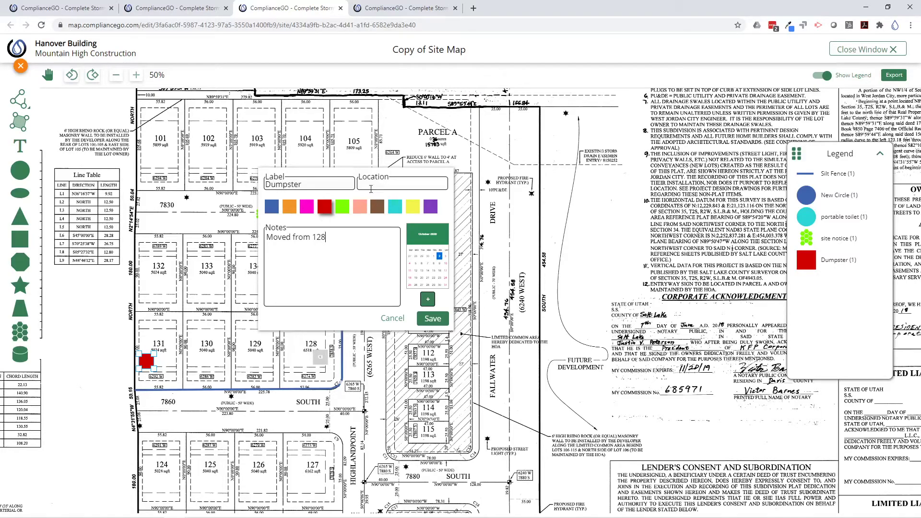
pyautogui.click(372, 184)
pyautogui.write('131')
pyautogui.click(435, 319)
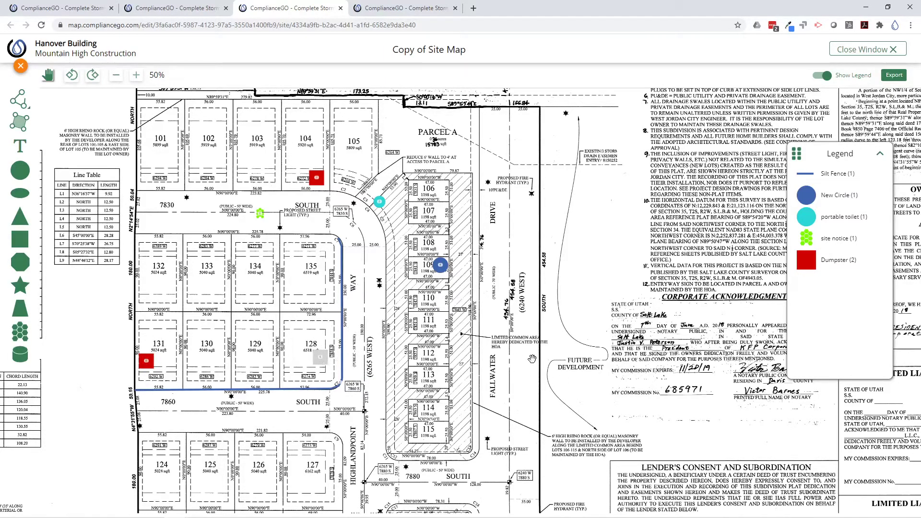
# Close the map editor and open the site's Map History Report for Copy of Site Map.
pyautogui.click(889, 50)
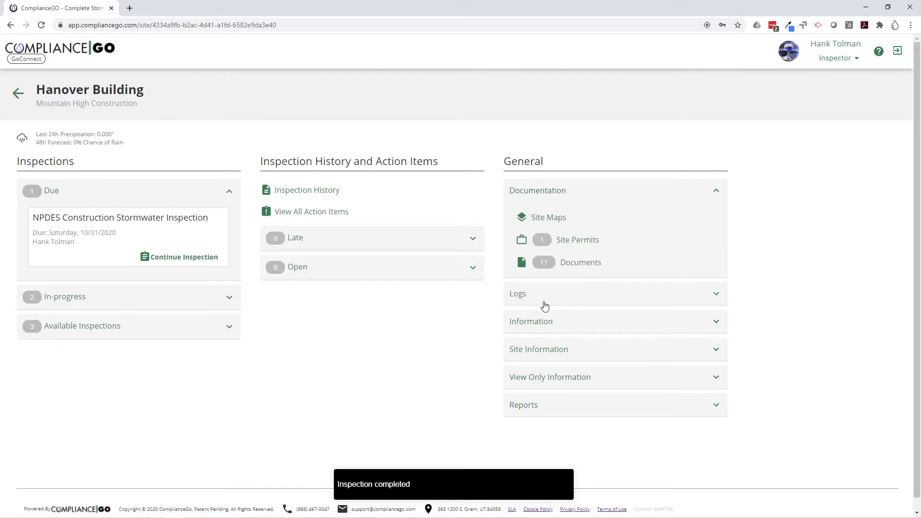
pyautogui.click(553, 412)
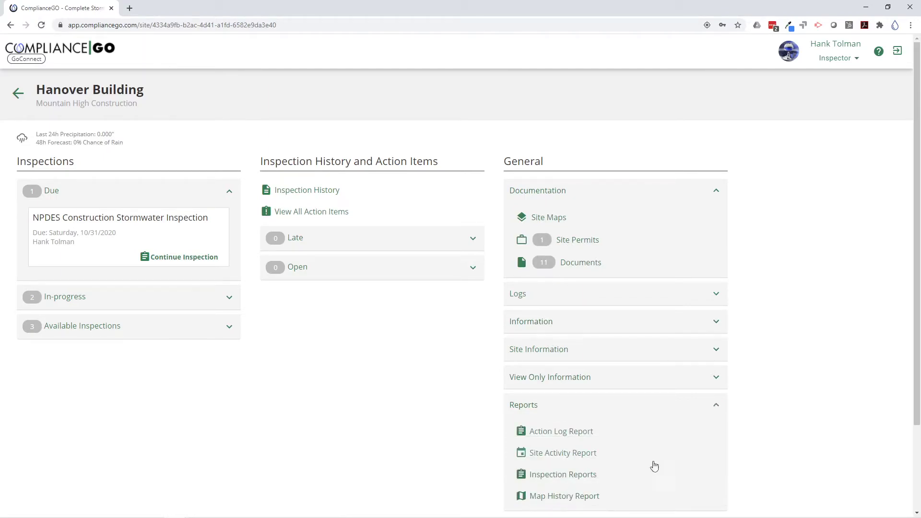
pyautogui.scroll(-1, 623, 468)
pyautogui.click(572, 447)
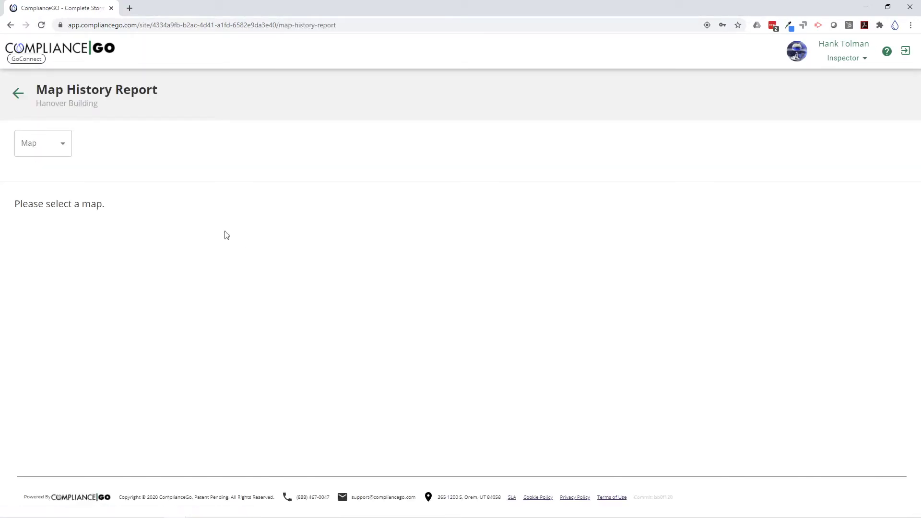
pyautogui.click(62, 142)
pyautogui.click(52, 143)
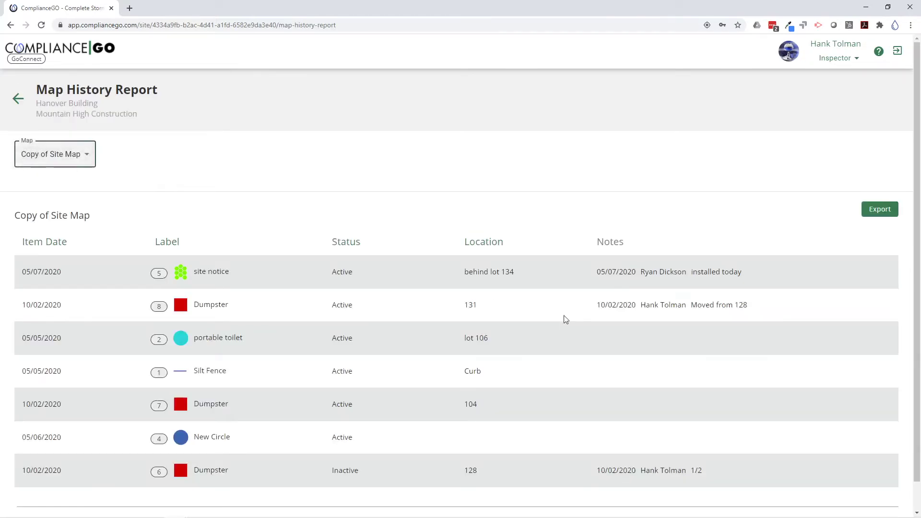
# Sort the map history by item date and export the report.
pyautogui.scroll(-1, 243, 389)
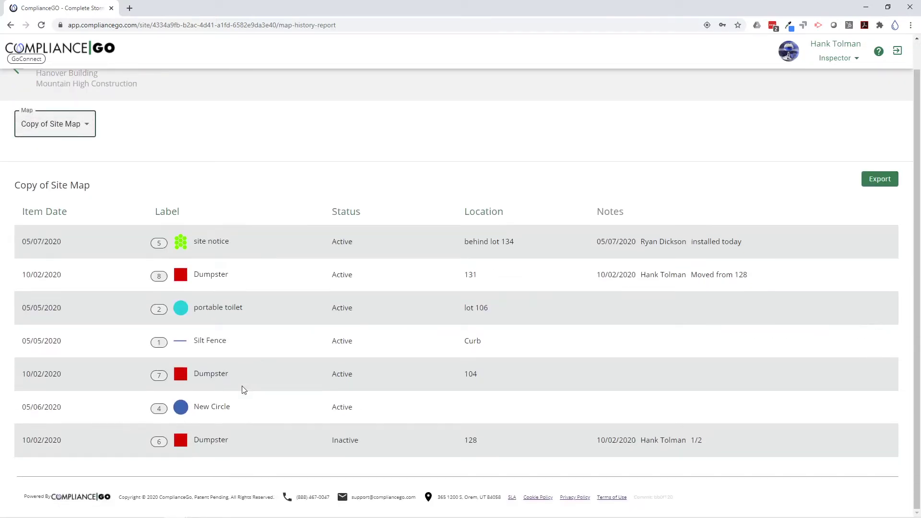
pyautogui.scroll(1, 243, 379)
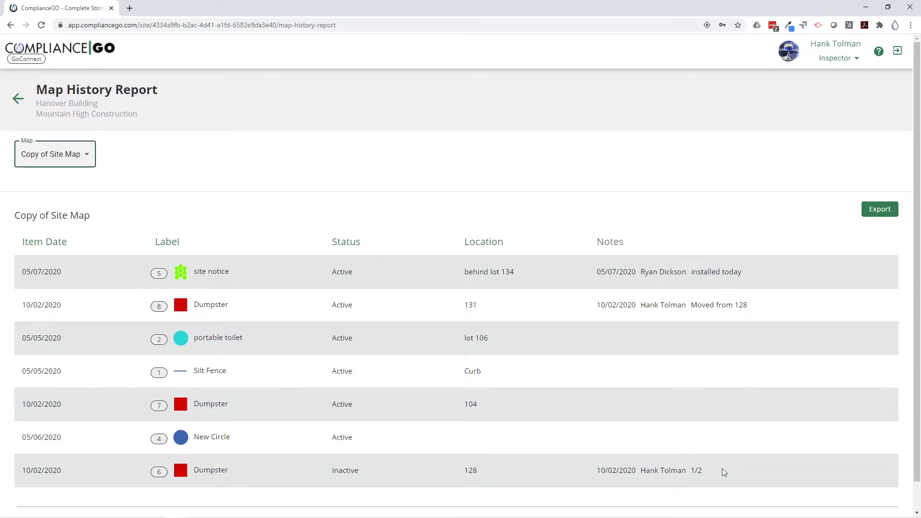
pyautogui.click(53, 242)
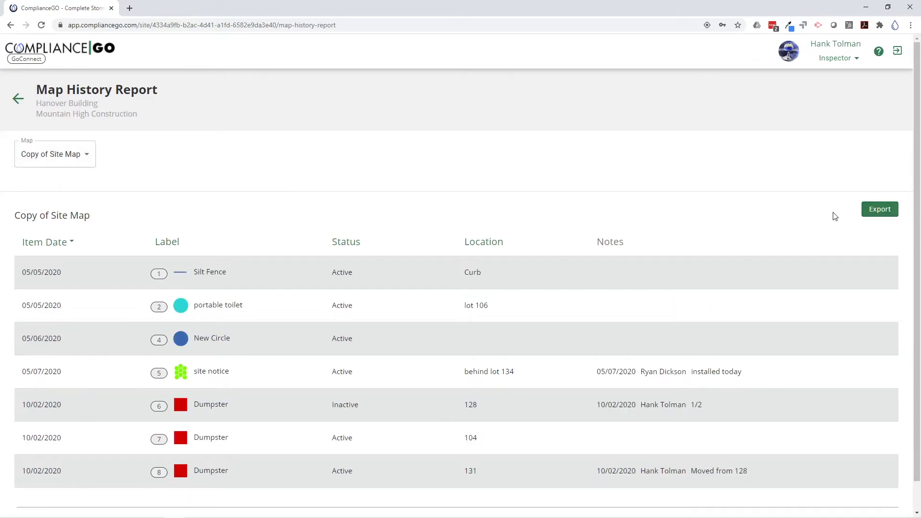
pyautogui.click(884, 213)
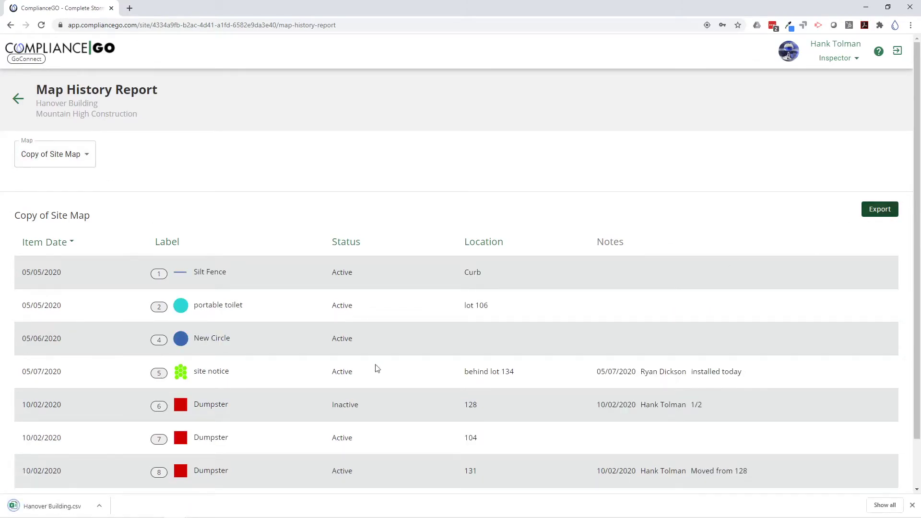
# Return to the Hanover Building page and highlight the last-24-hour precipitation and 48-hour forecast readings.
pyautogui.click(14, 103)
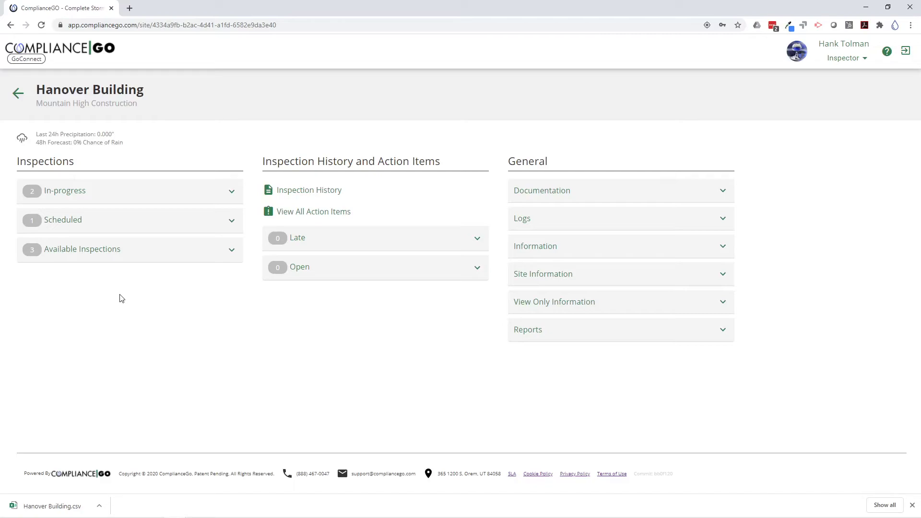
pyautogui.moveTo(37, 139); pyautogui.dragTo(127, 144)
pyautogui.click(127, 144)
pyautogui.moveTo(39, 133); pyautogui.dragTo(123, 136)
pyautogui.click(124, 136)
pyautogui.moveTo(86, 143); pyautogui.dragTo(128, 148)
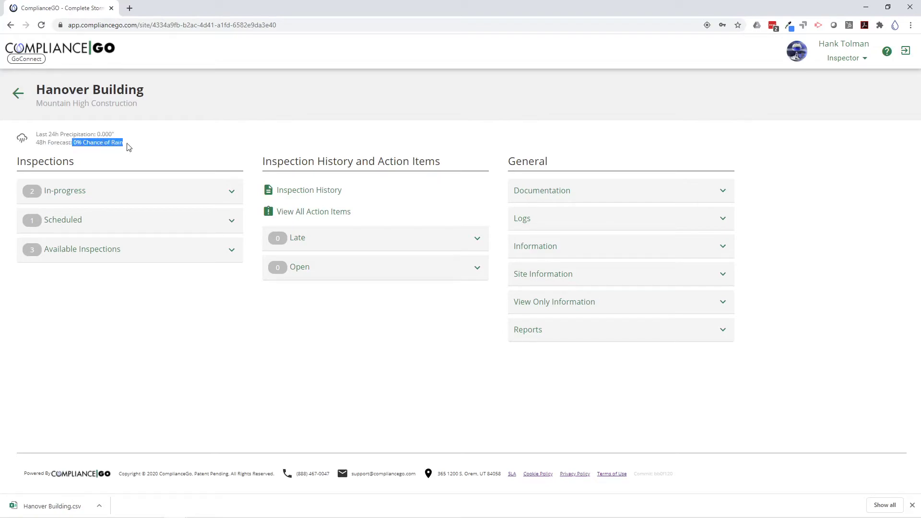
pyautogui.click(130, 148)
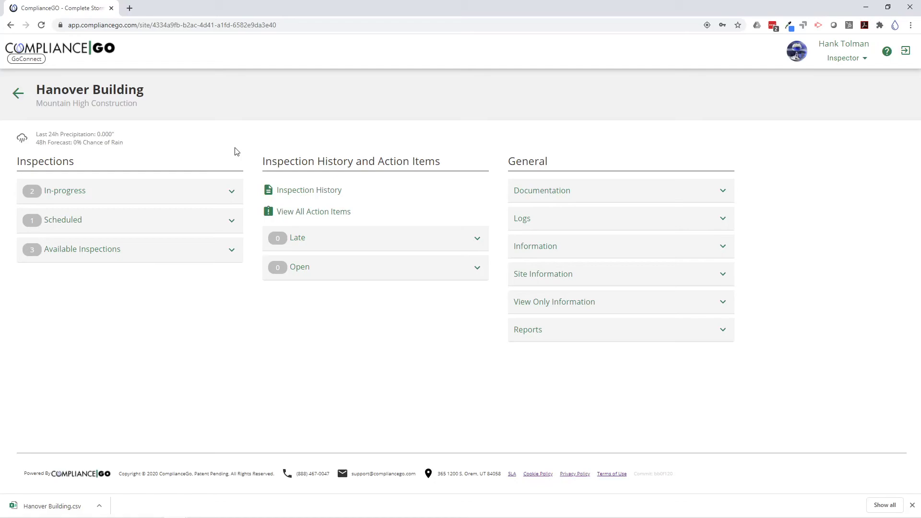
# Open the Site Activity Report and look through the October 2020 calendar.
pyautogui.click(601, 337)
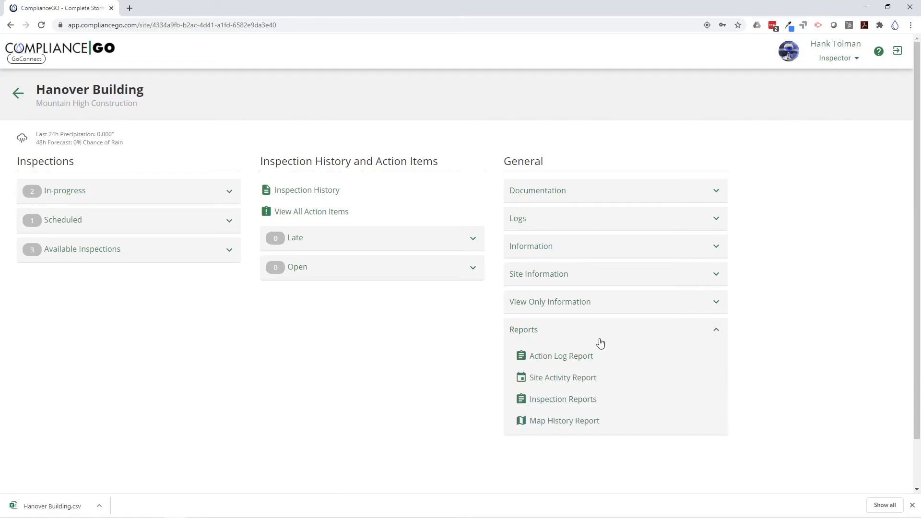
pyautogui.click(588, 381)
pyautogui.scroll(-2, 741, 363)
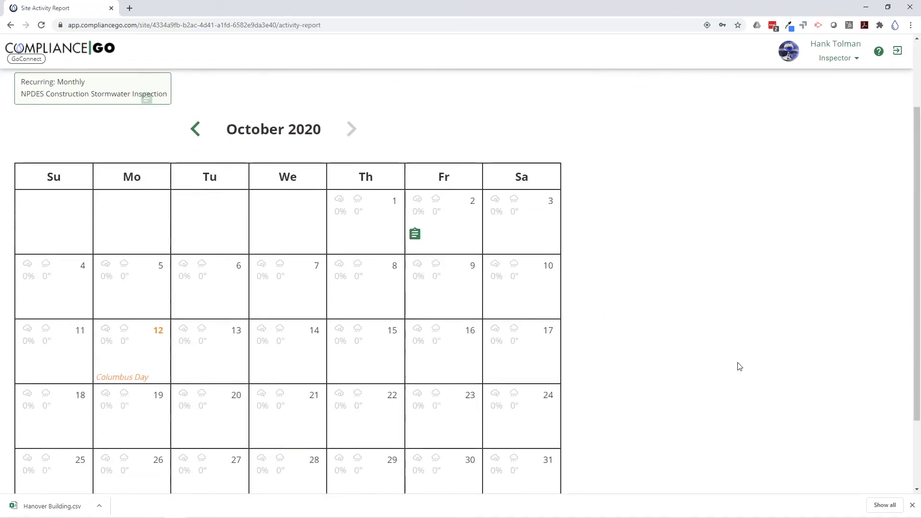
pyautogui.scroll(-2, 560, 267)
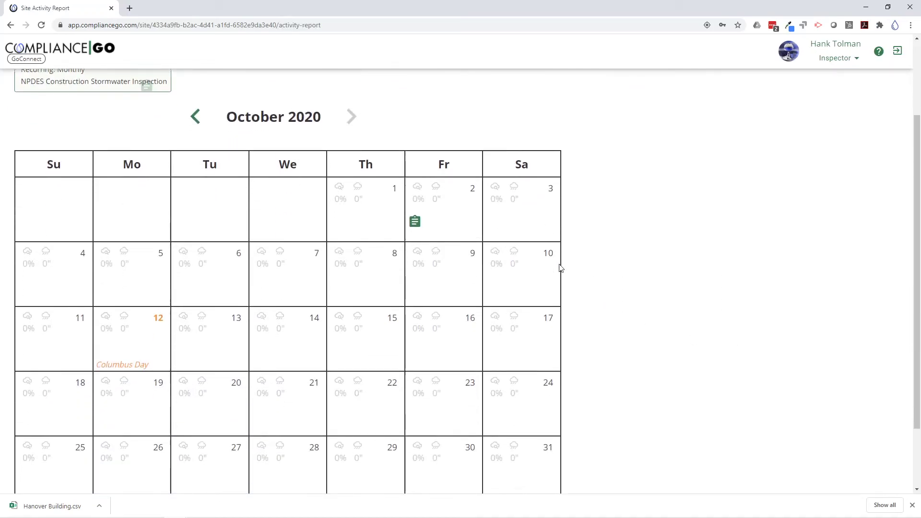
pyautogui.scroll(4, 489, 274)
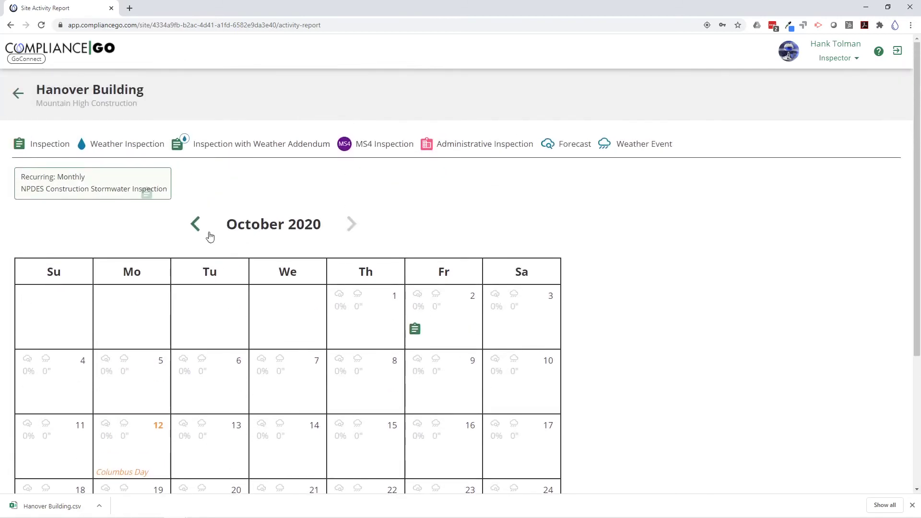
# Show September 2020 in the activity calendar and highlight the rainfall amounts on the 8th, 22nd and 19th.
pyautogui.click(198, 227)
pyautogui.scroll(-2, 617, 307)
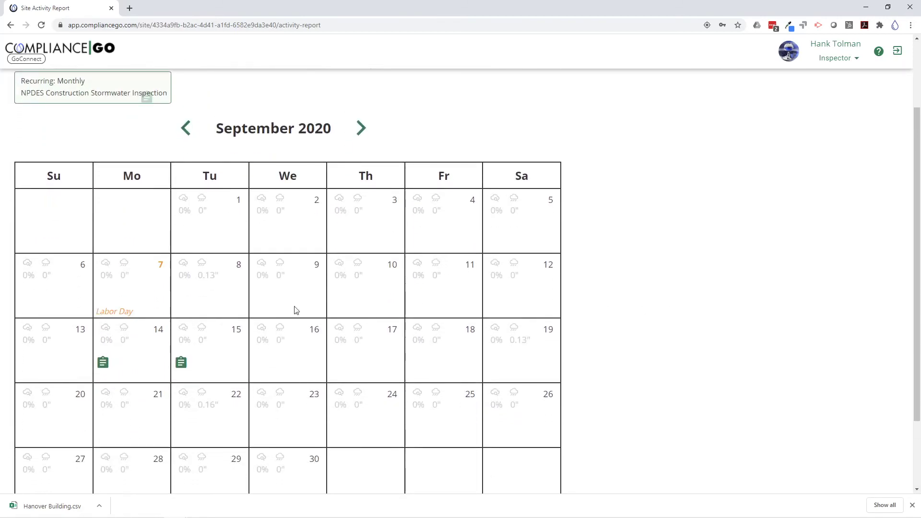
pyautogui.moveTo(216, 275); pyautogui.dragTo(205, 278)
pyautogui.scroll(-2, 76, 338)
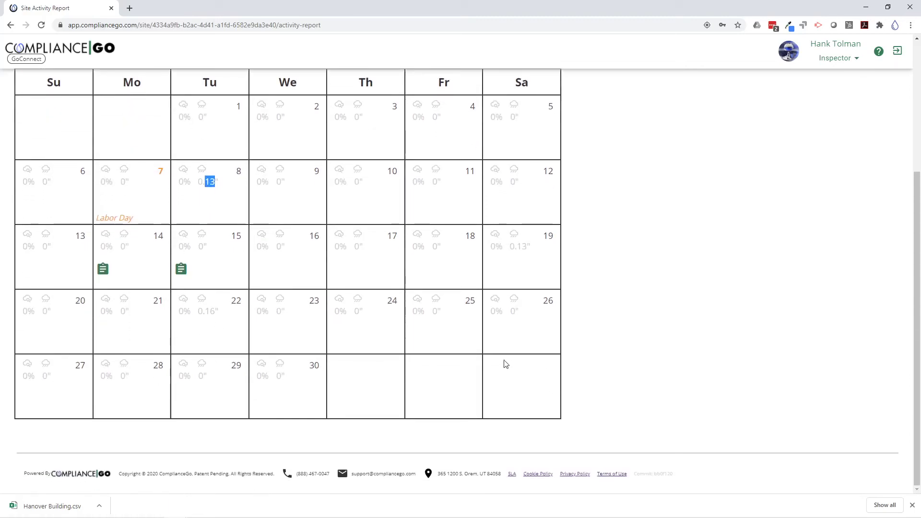
pyautogui.moveTo(220, 311); pyautogui.dragTo(205, 311)
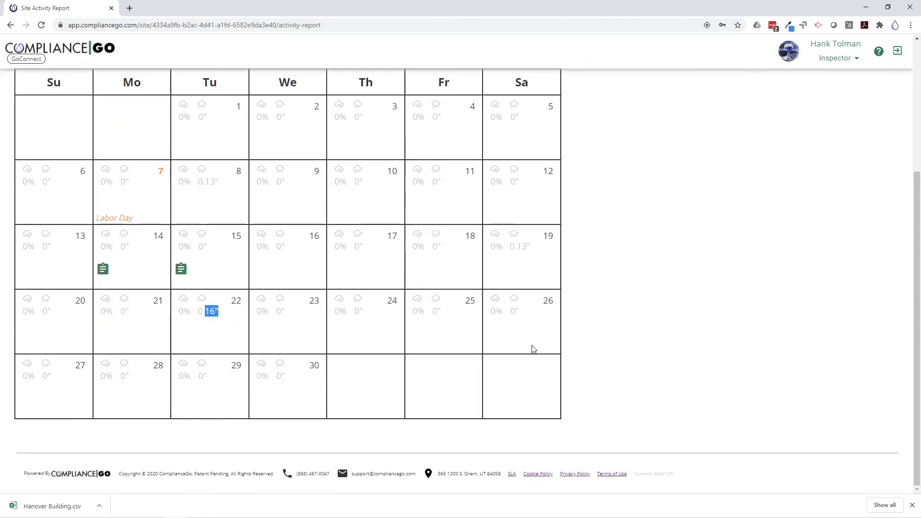
pyautogui.scroll(1, 533, 349)
pyautogui.moveTo(530, 294); pyautogui.dragTo(520, 295)
pyautogui.click(618, 306)
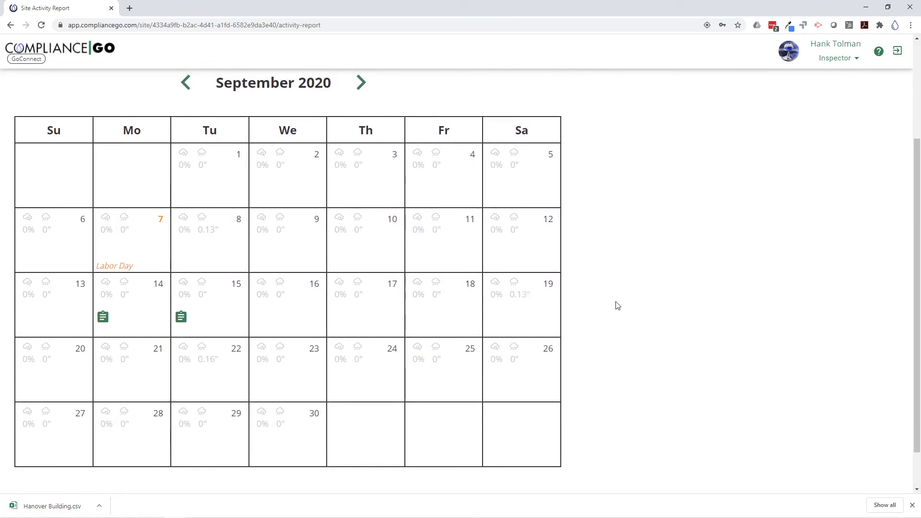
# Highlight the September 8 rainfall amount again and return the calendar to October 2020.
pyautogui.scroll(2, 618, 307)
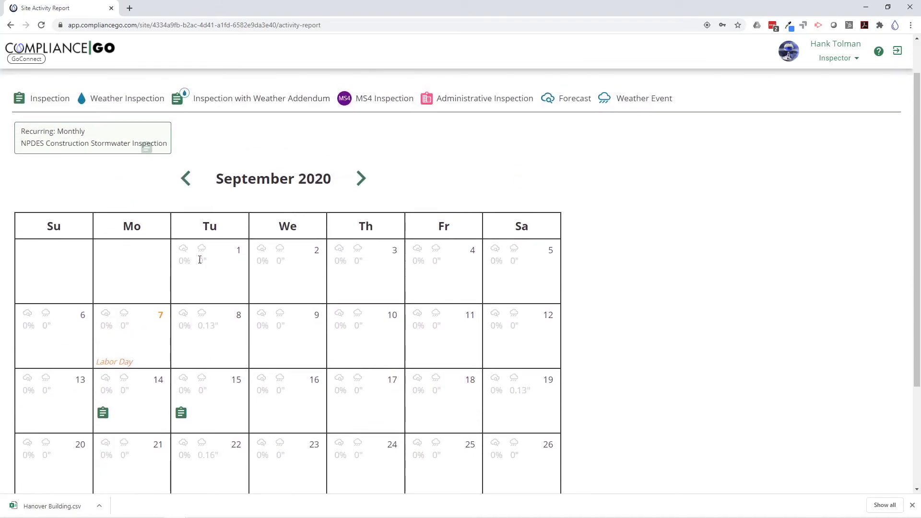
pyautogui.moveTo(224, 325); pyautogui.dragTo(203, 325)
pyautogui.click(607, 272)
pyautogui.click(363, 180)
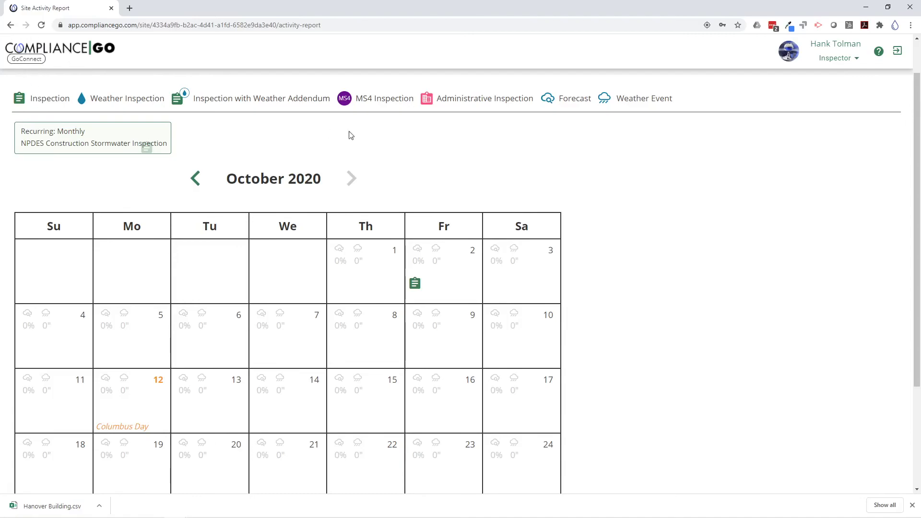
# Leave the activity report and site page for the all-sites map overview, and collapse the Due or Late Inspections list.
pyautogui.click(10, 25)
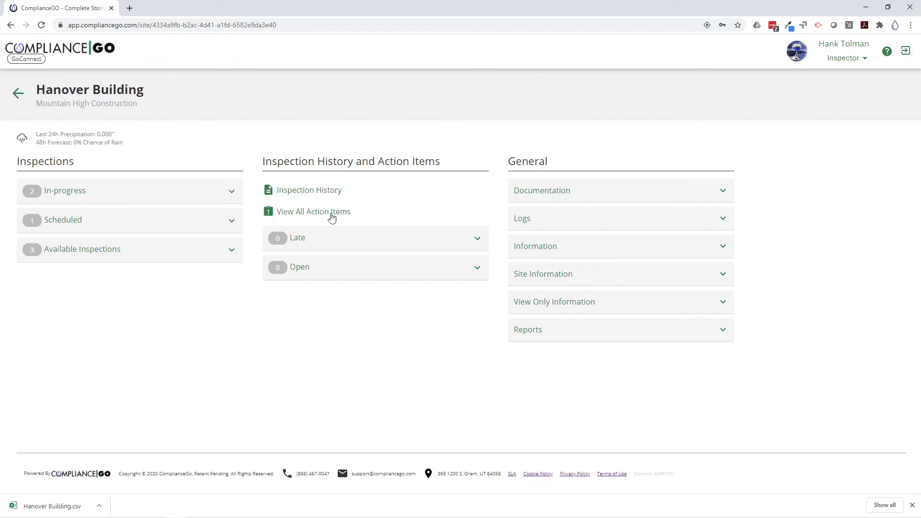
pyautogui.click(18, 93)
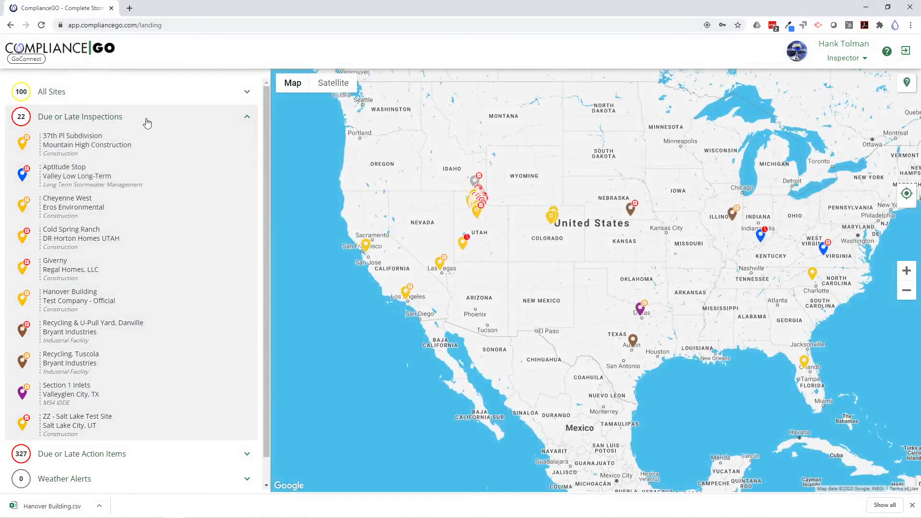
pyautogui.click(100, 124)
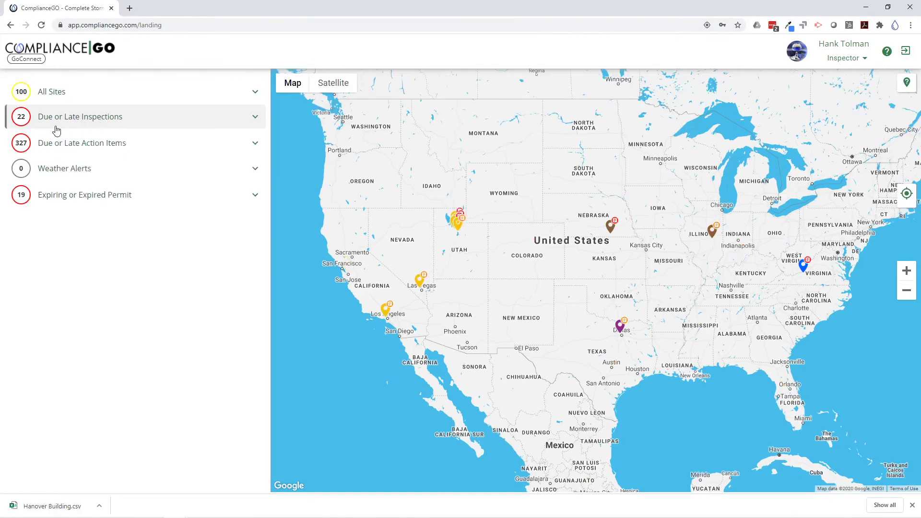